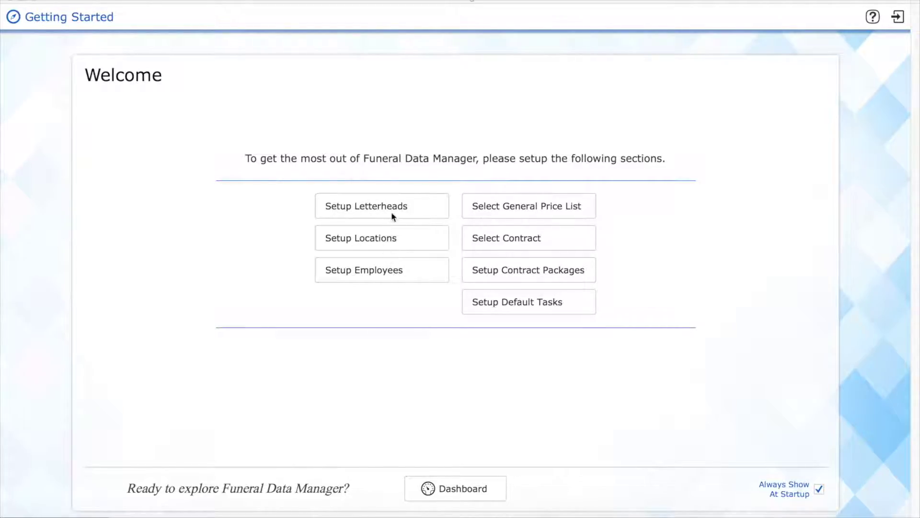
Open Setup Locations from the Getting Started welcome page.
{"action": "left_click", "coordinate": [396, 238]}
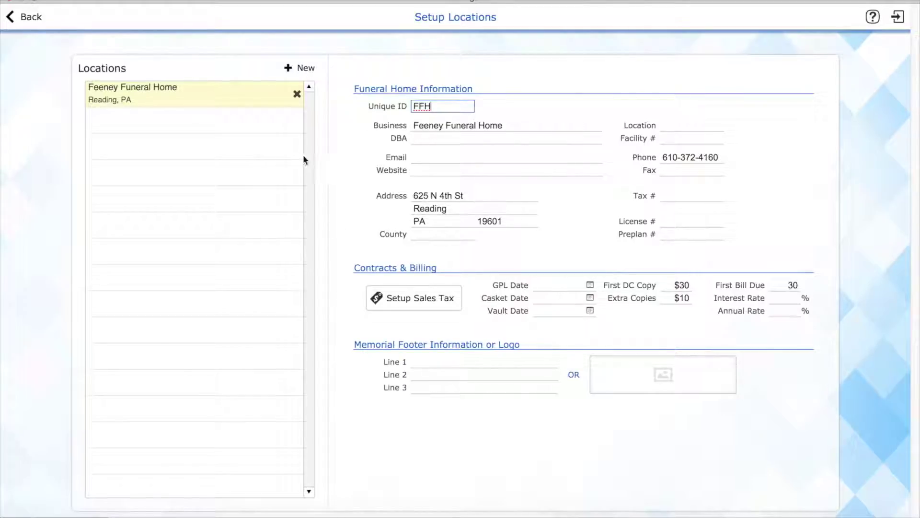
Delete the Feeney Funeral Home location record and start a new blank location.
{"action": "left_click", "coordinate": [243, 102]}
{"action": "left_click", "coordinate": [441, 107]}
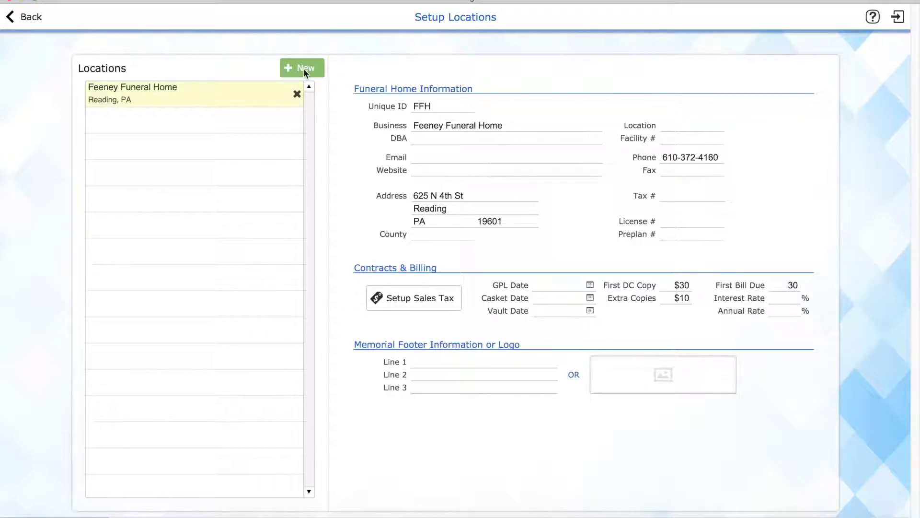
{"action": "left_click", "coordinate": [297, 94]}
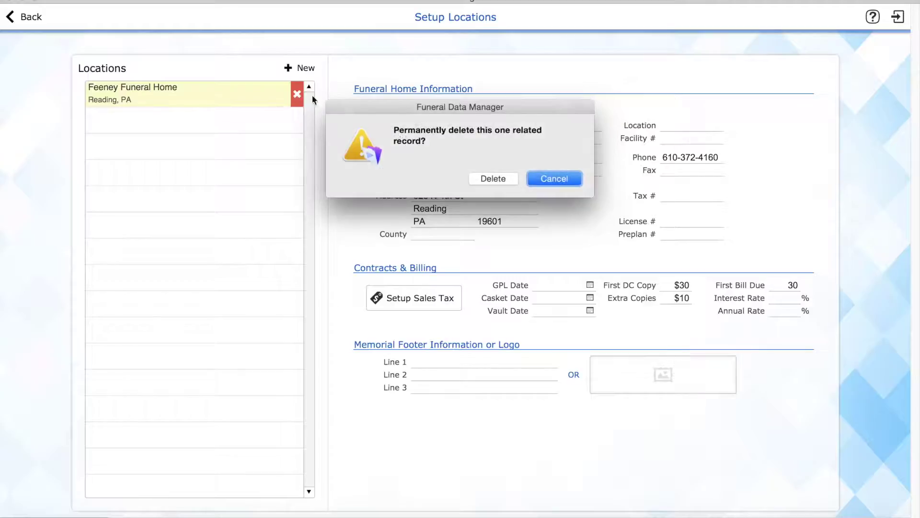
{"action": "left_click", "coordinate": [494, 179]}
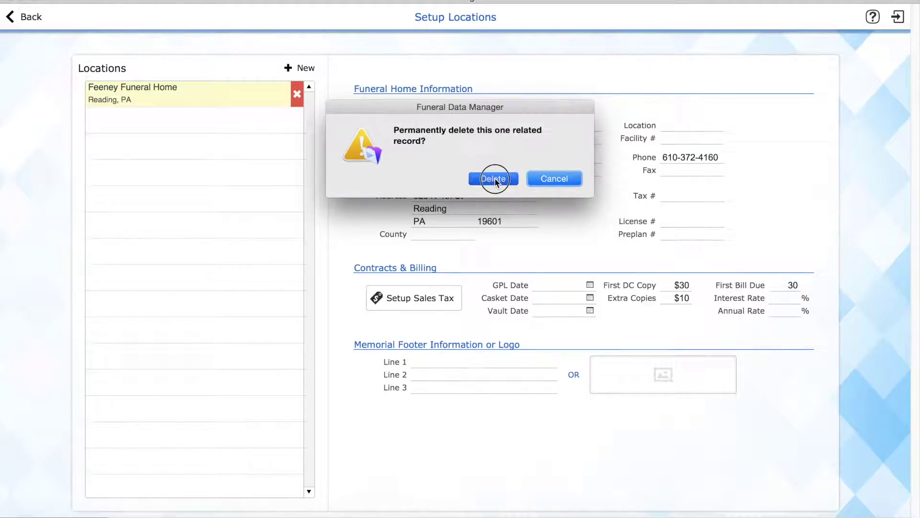
{"action": "left_click", "coordinate": [303, 68]}
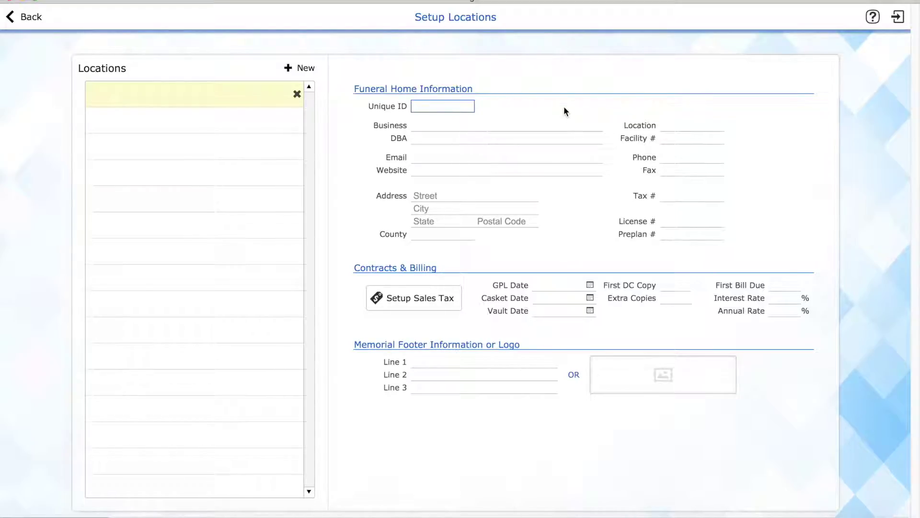
Enter Unique ID FFH and the full legal business name, with DBA Feeney Funeral Home.
{"action": "type", "text": "FFH"}
{"action": "key", "text": "Tab"}
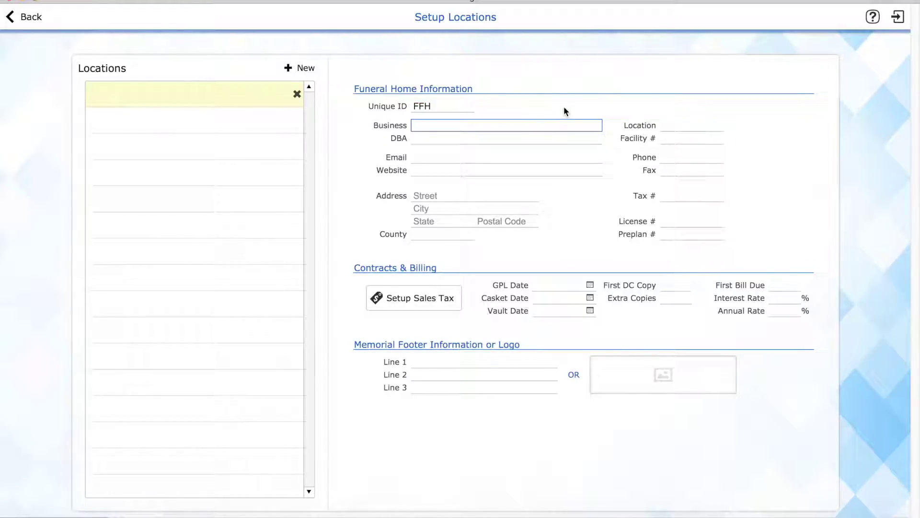
{"action": "type", "text": "John P. Feeney Funeral H"}
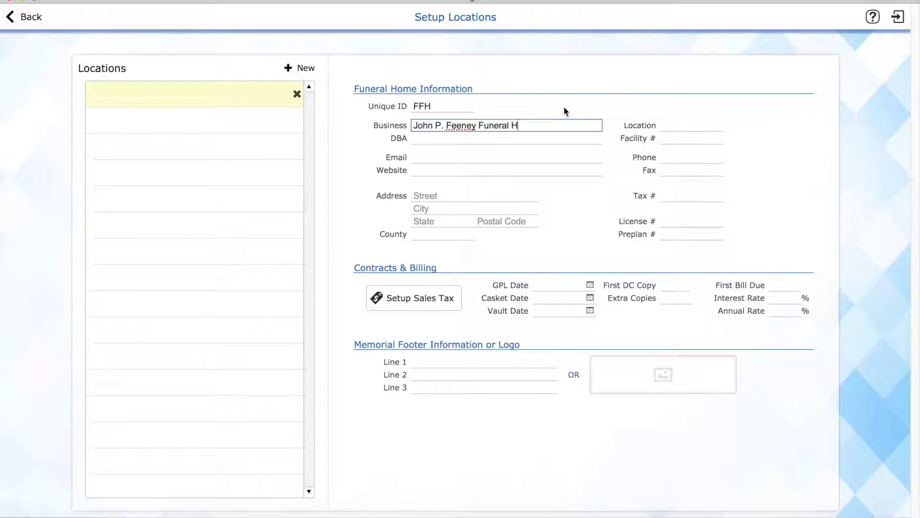
{"action": "type", "text": "ome, Inc."}
{"action": "key", "text": "Tab"}
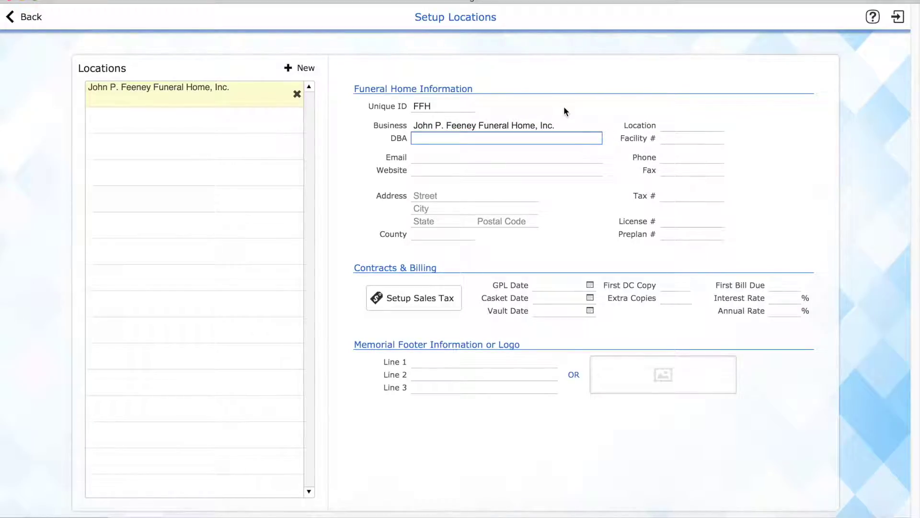
{"action": "type", "text": "Feeney Funeral Home"}
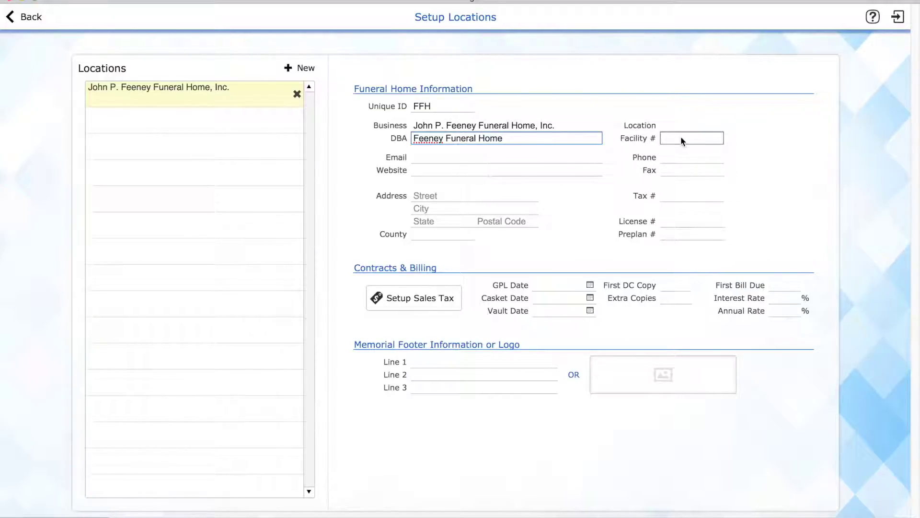
{"action": "left_click", "coordinate": [426, 195]}
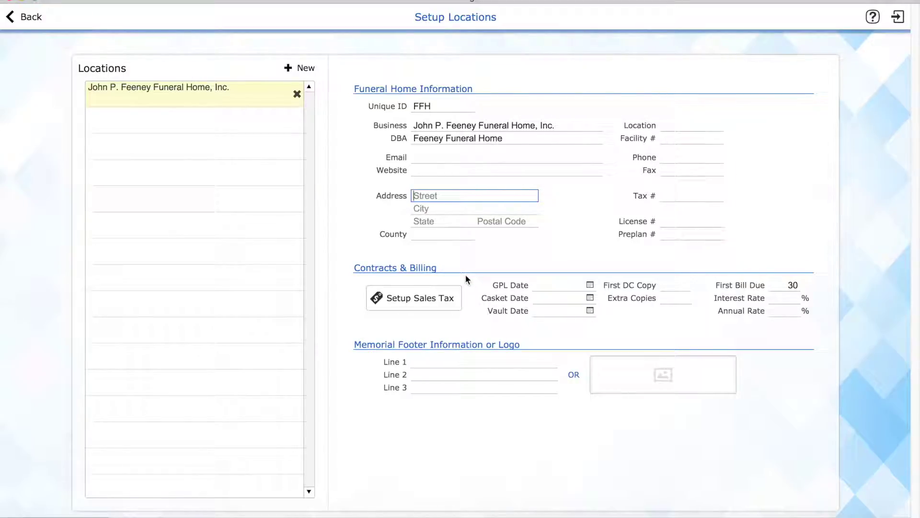
Set the state sales tax rate to 6% and answer No to Federated Funeral Directors membership.
{"action": "left_click", "coordinate": [435, 301]}
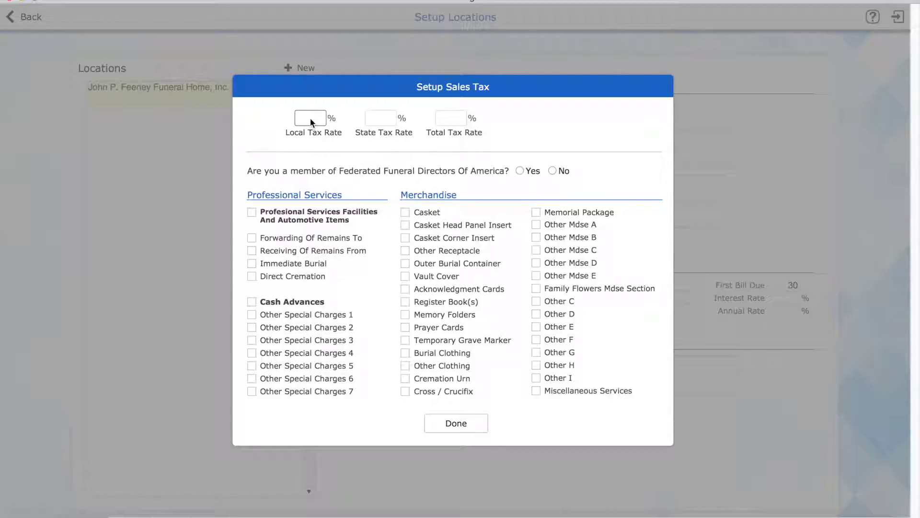
{"action": "left_click", "coordinate": [387, 118]}
{"action": "type", "text": "6"}
{"action": "left_click", "coordinate": [438, 158]}
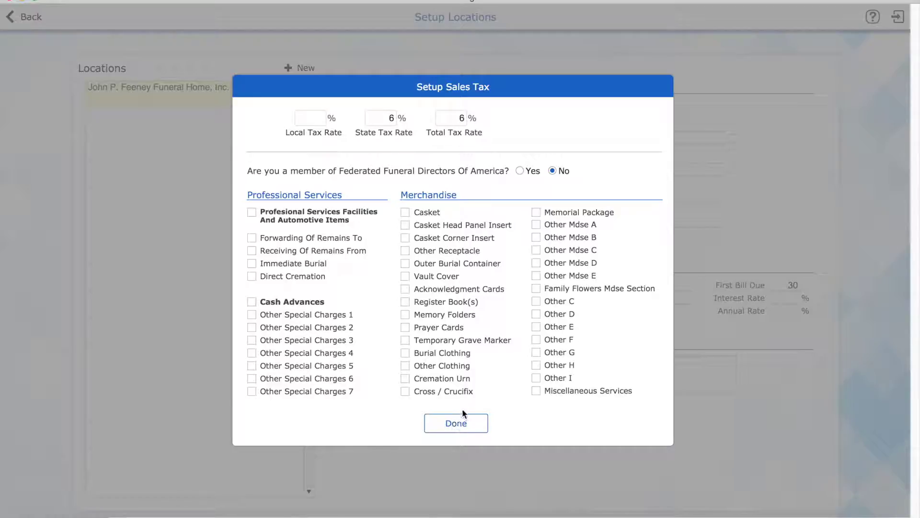
{"action": "left_click", "coordinate": [456, 423]}
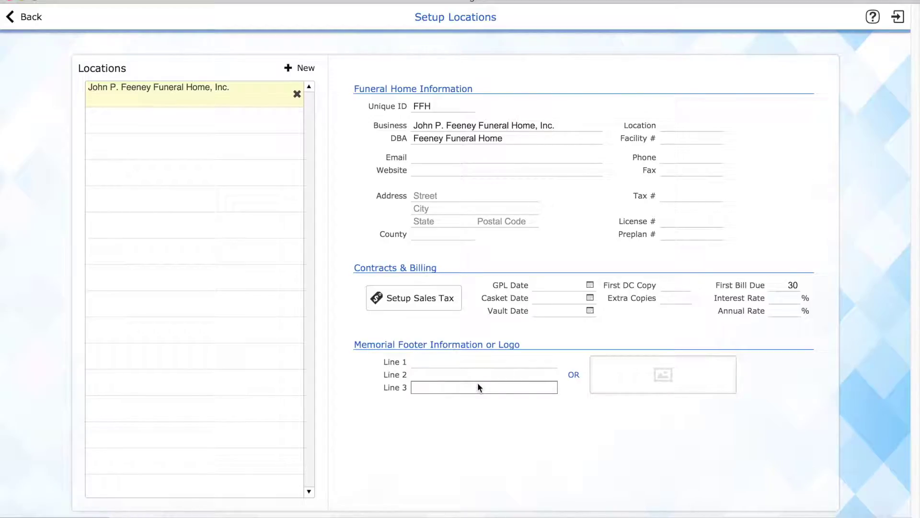
Insert feeney.jpg from Feeney > logos as the footer logo, then go back to the welcome page.
{"action": "left_click", "coordinate": [662, 375]}
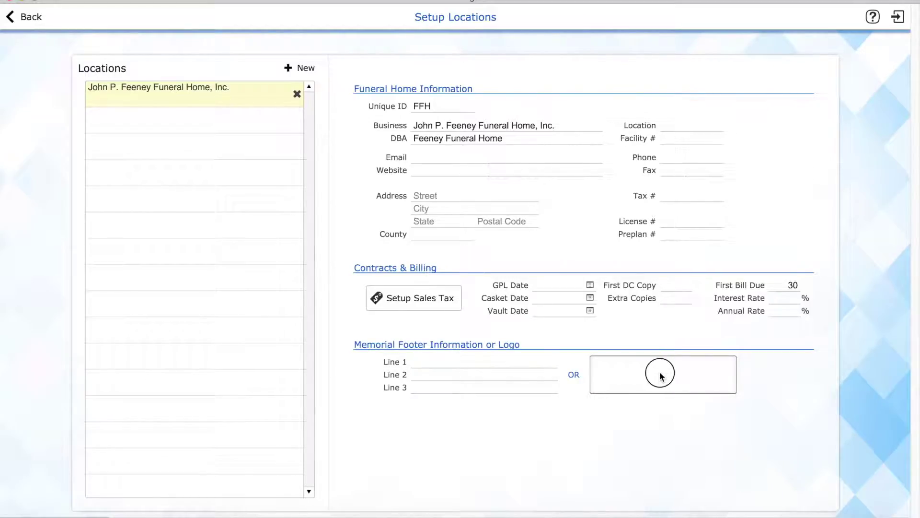
{"action": "left_click", "coordinate": [263, 221]}
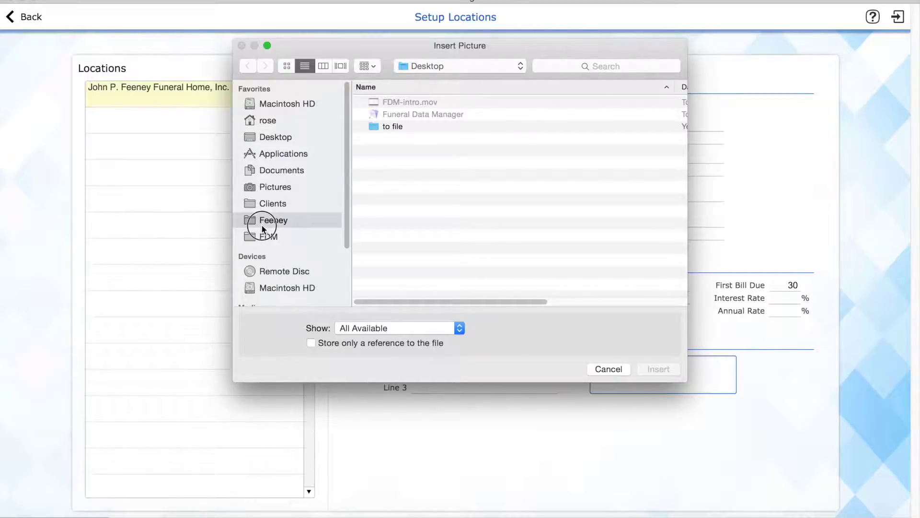
{"action": "double_click", "coordinate": [397, 187]}
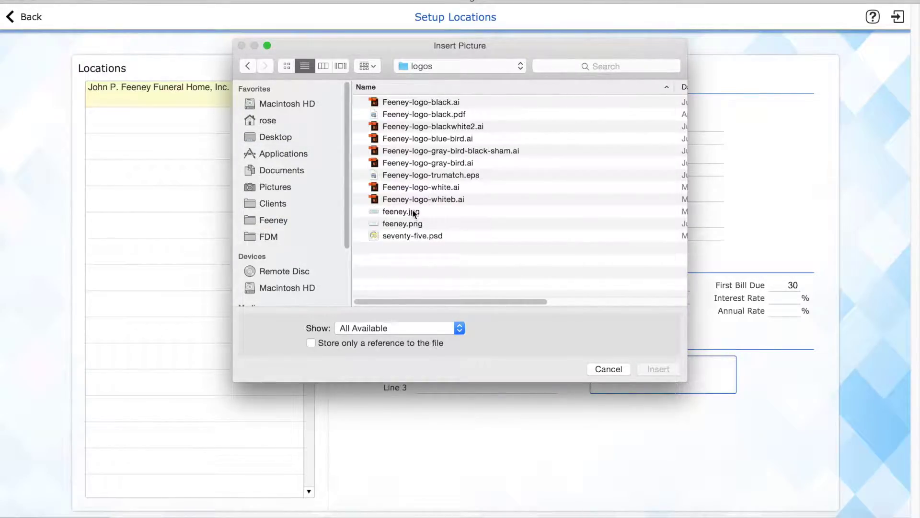
{"action": "double_click", "coordinate": [412, 212]}
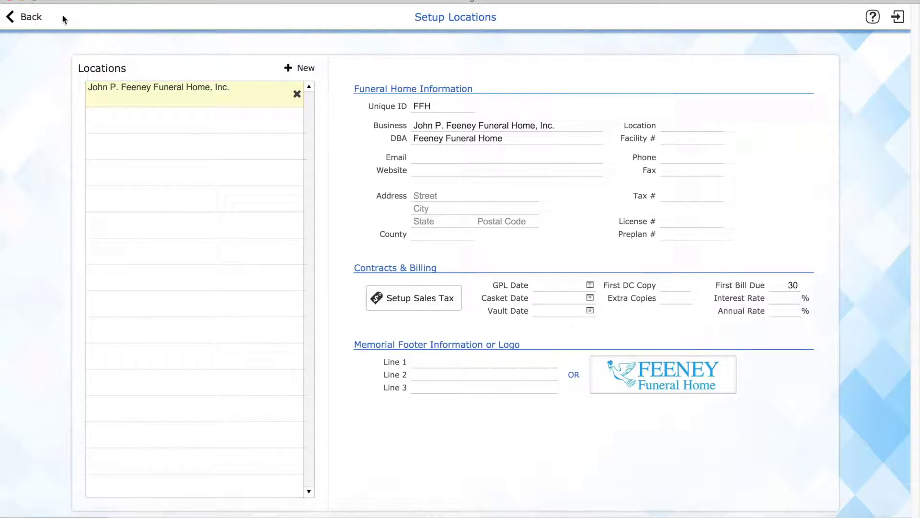
{"action": "left_click", "coordinate": [32, 19]}
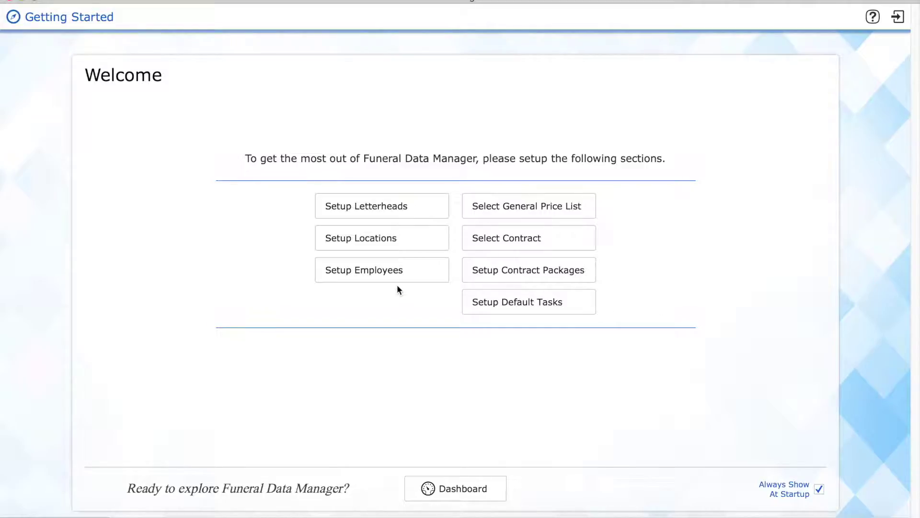
Open Setup Employees to view the existing Director's record.
{"action": "left_click", "coordinate": [393, 269]}
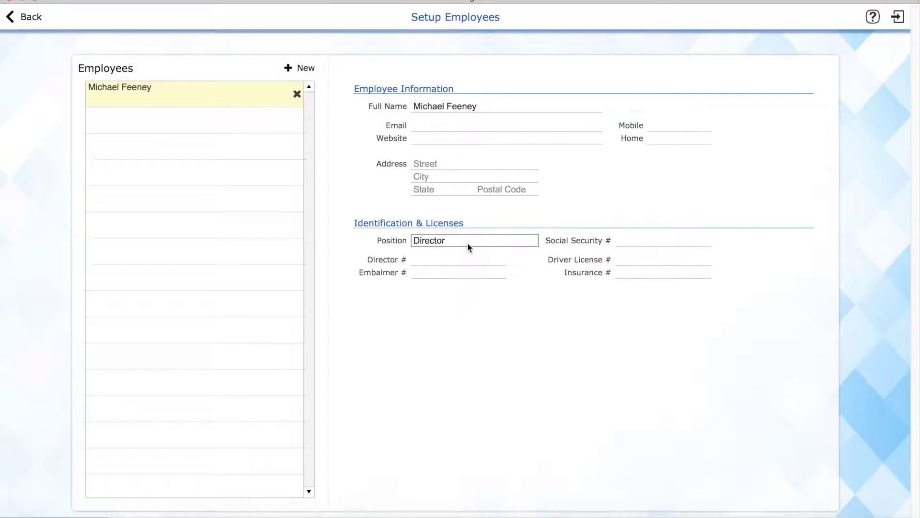
Add a new employee with their full name and position Manager, then return to the welcome page.
{"action": "left_click", "coordinate": [299, 68]}
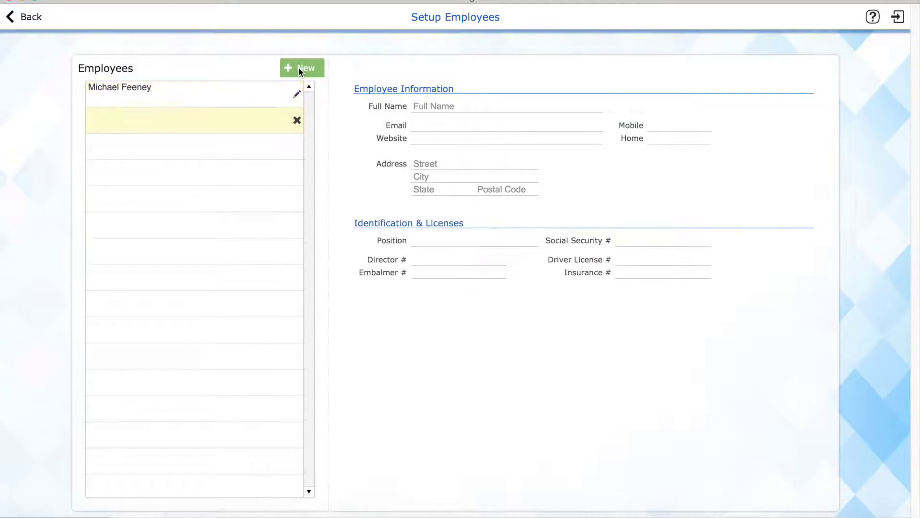
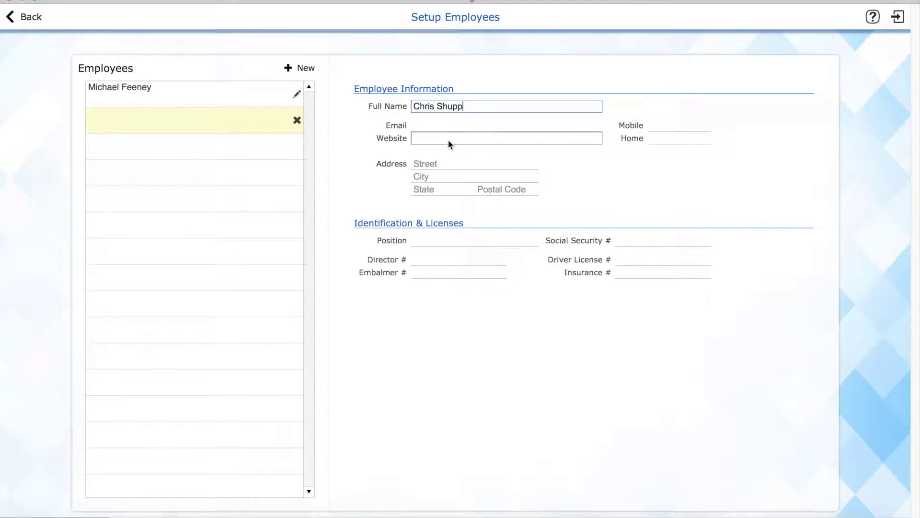
{"action": "left_click", "coordinate": [452, 241]}
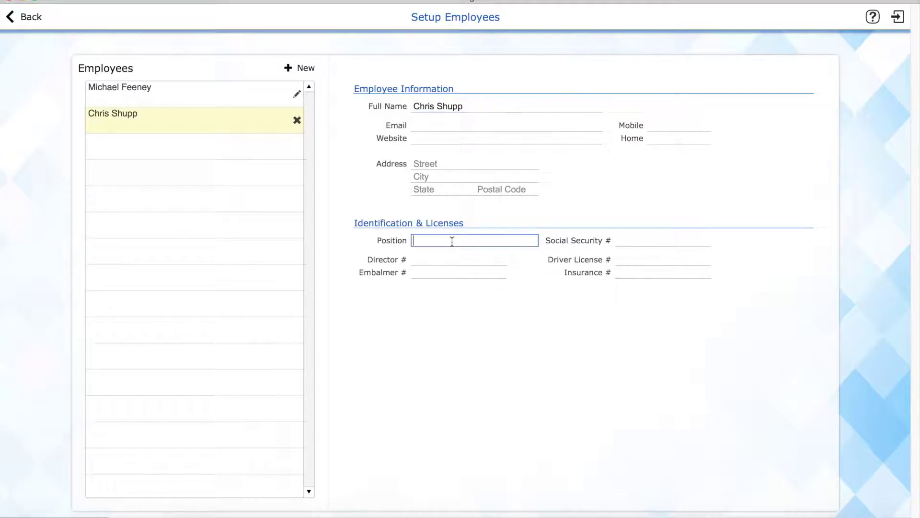
{"action": "type", "text": "Manager"}
{"action": "left_click", "coordinate": [527, 302]}
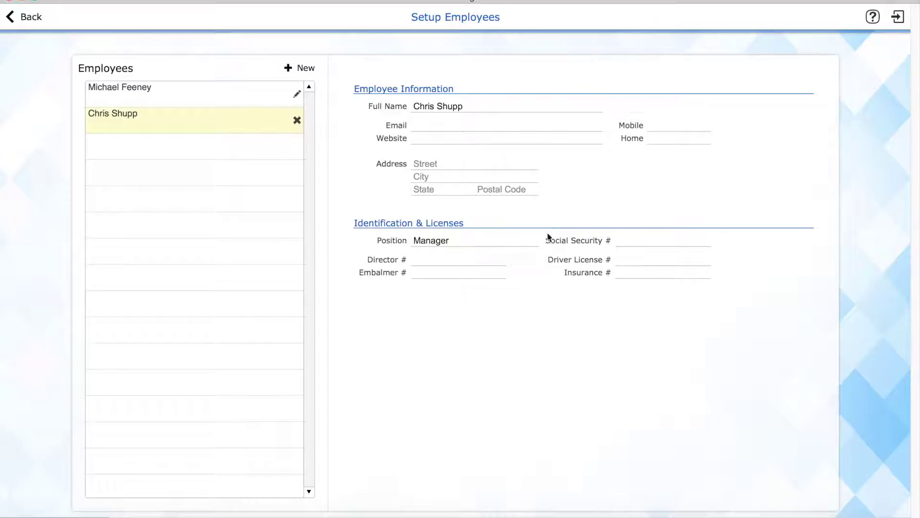
{"action": "left_click", "coordinate": [23, 22]}
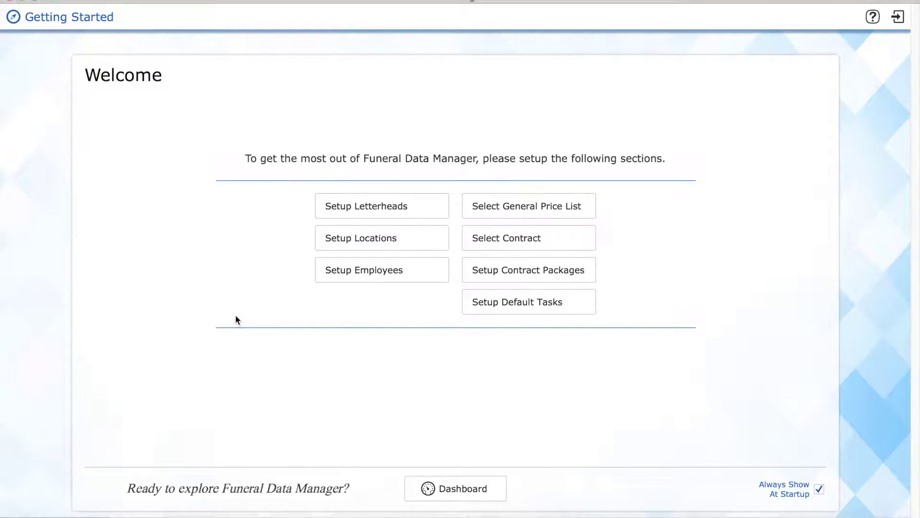
In letterhead setup, try the 2 Column, 3 Column, Logo and 1 Column styles on the Test letterhead.
{"action": "left_click", "coordinate": [395, 209]}
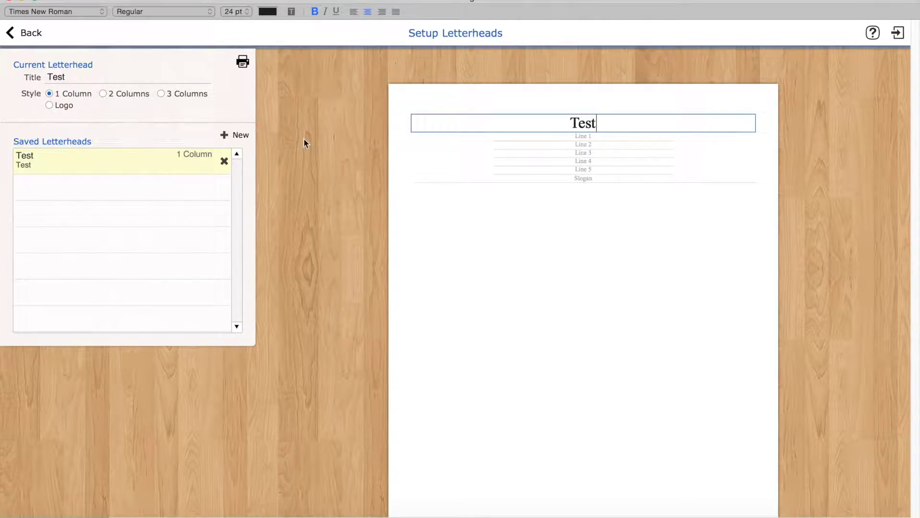
{"action": "left_click", "coordinate": [103, 94]}
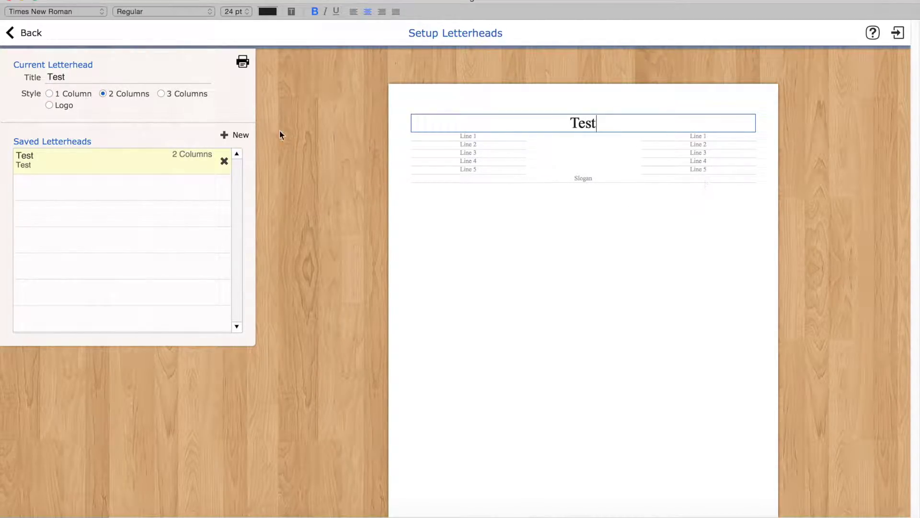
{"action": "left_click", "coordinate": [160, 95]}
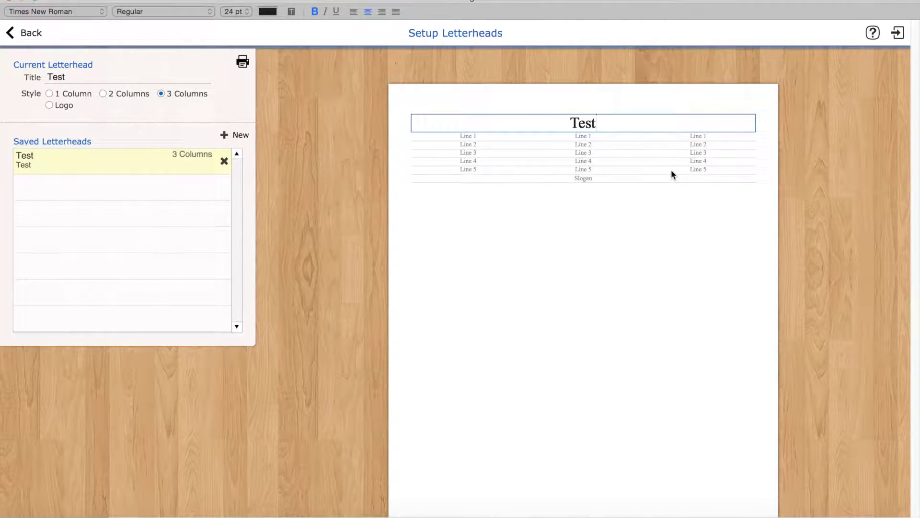
{"action": "left_click", "coordinate": [49, 105]}
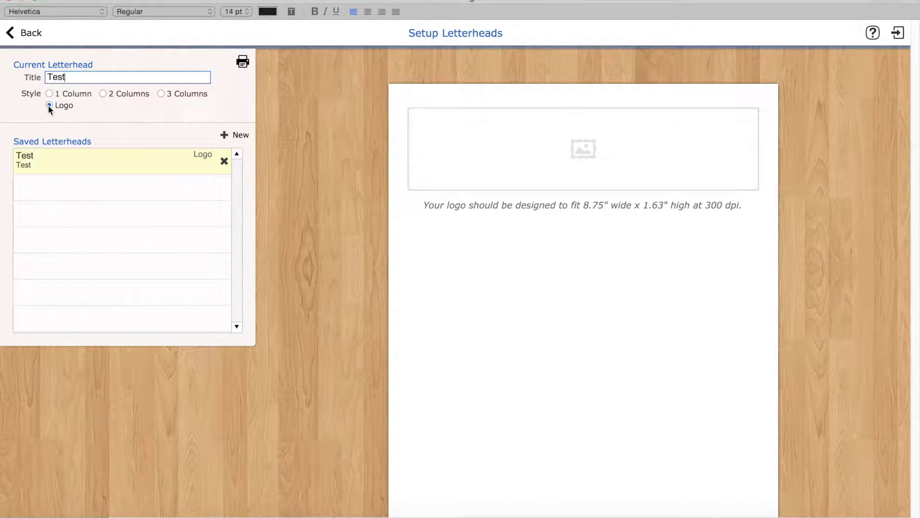
{"action": "left_click", "coordinate": [85, 159]}
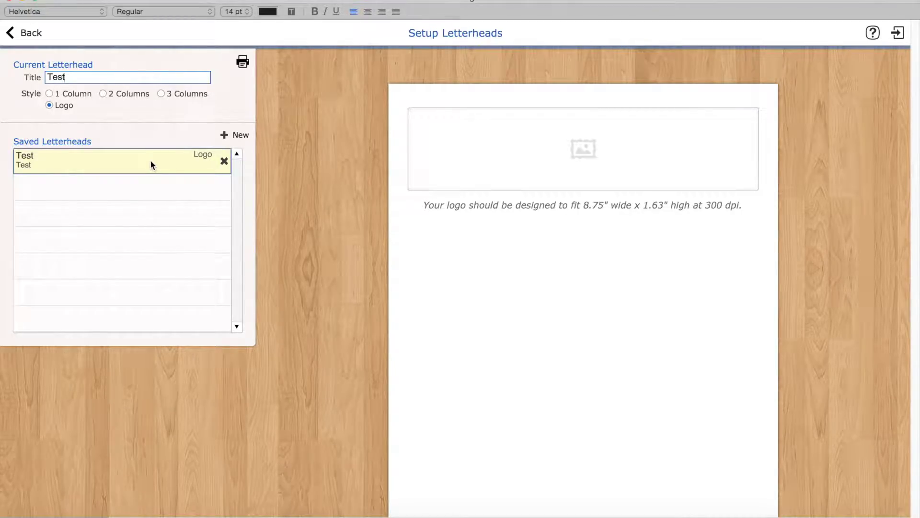
{"action": "left_click", "coordinate": [49, 93]}
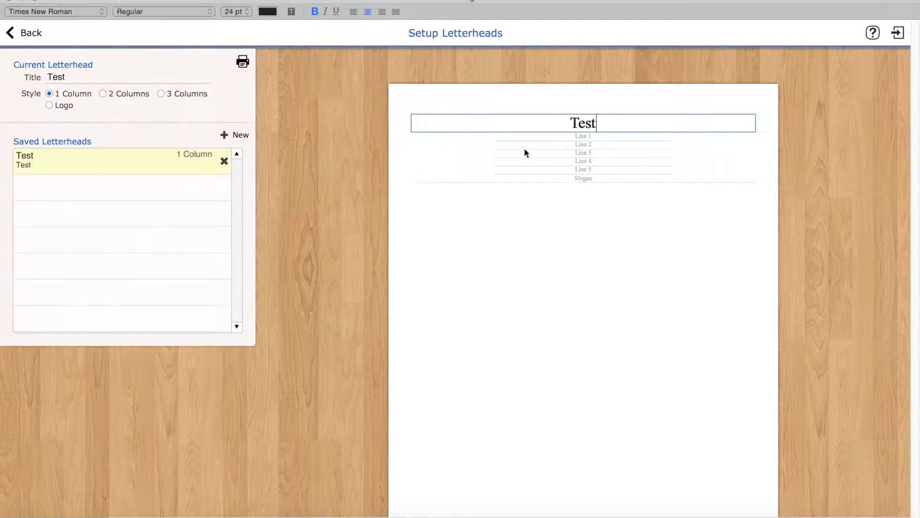
{"action": "left_click", "coordinate": [50, 104]}
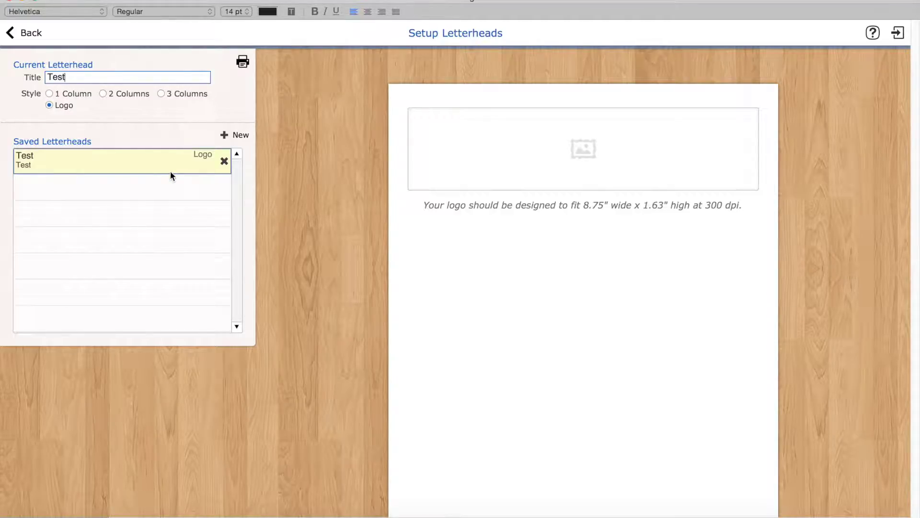
Switch the Test letterhead to 1 Column style and replace the header with the legal business name.
{"action": "left_click", "coordinate": [48, 93]}
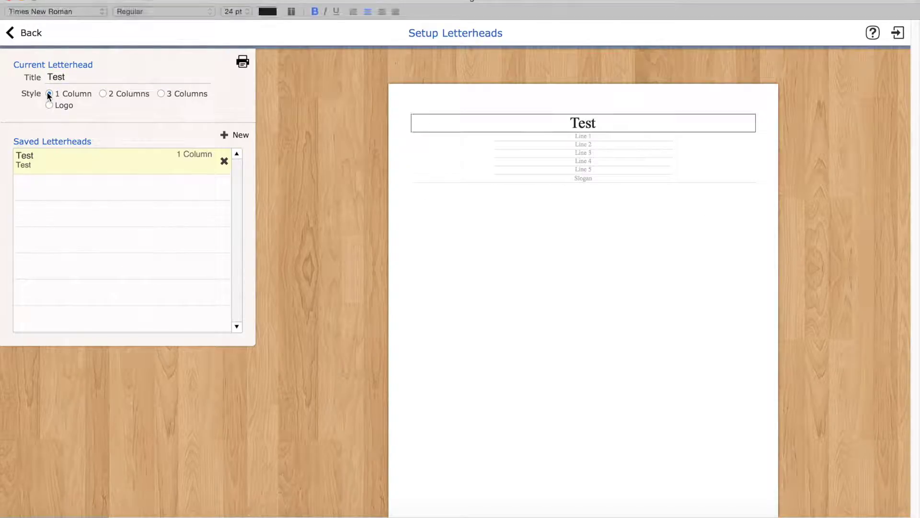
{"action": "triple_click", "coordinate": [550, 124]}
{"action": "type", "text": "John P."}
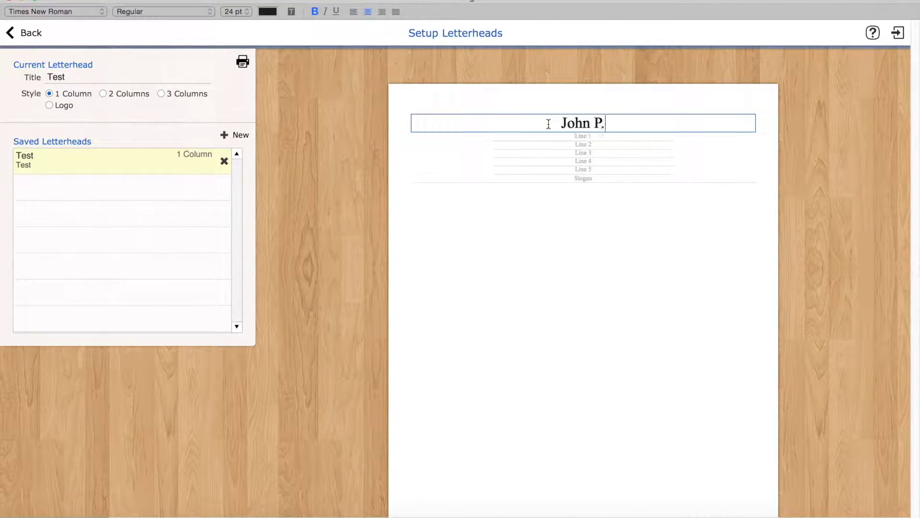
{"action": "type", "text": " Feeney F"}
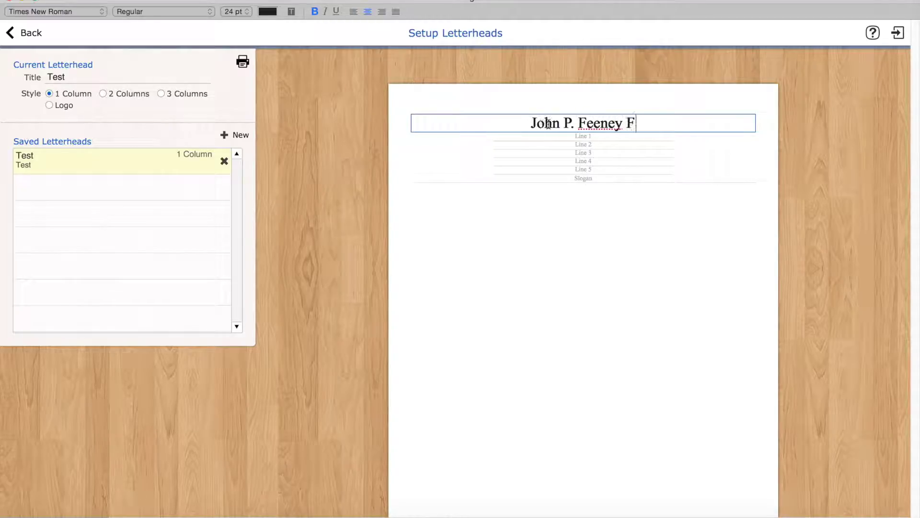
{"action": "type", "text": "uneral Home, Inc."}
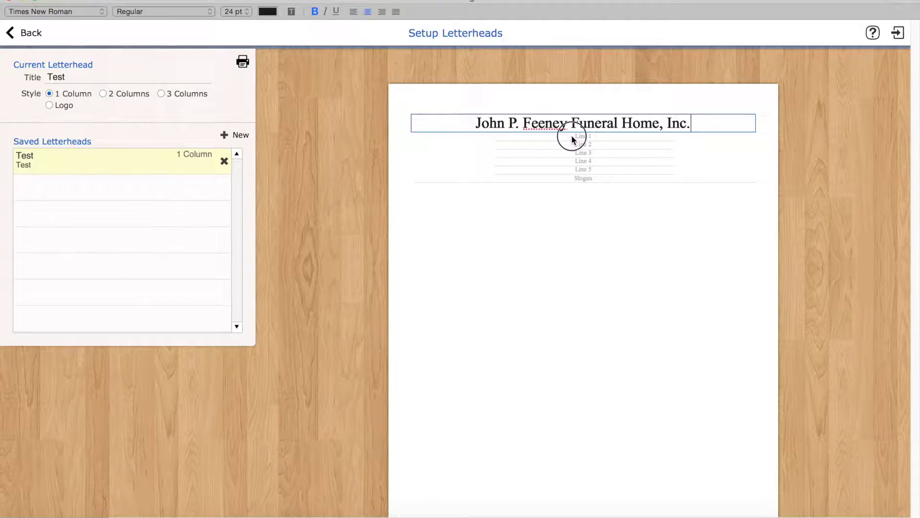
Enter the street address on Line 1 and the city, state and ZIP on Line 2.
{"action": "left_click", "coordinate": [572, 136]}
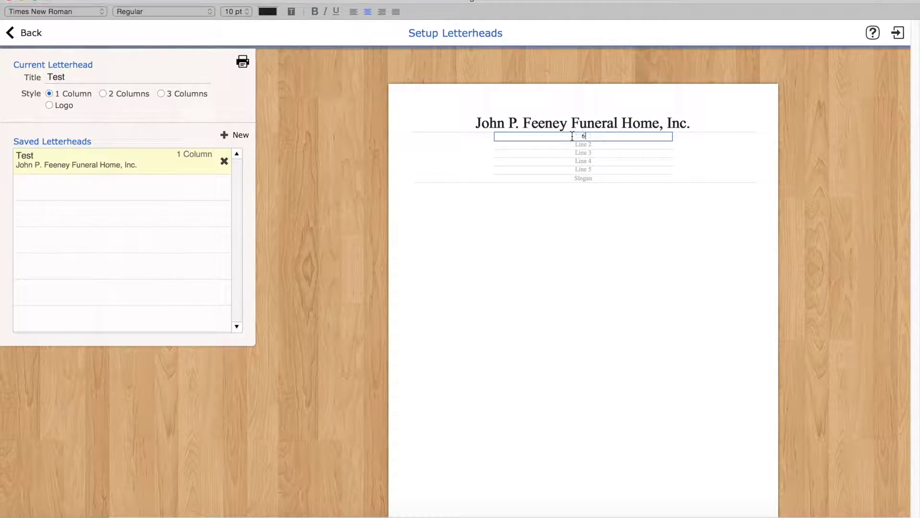
{"action": "key", "text": "BackSpace"}
{"action": "key", "text": "Tab"}
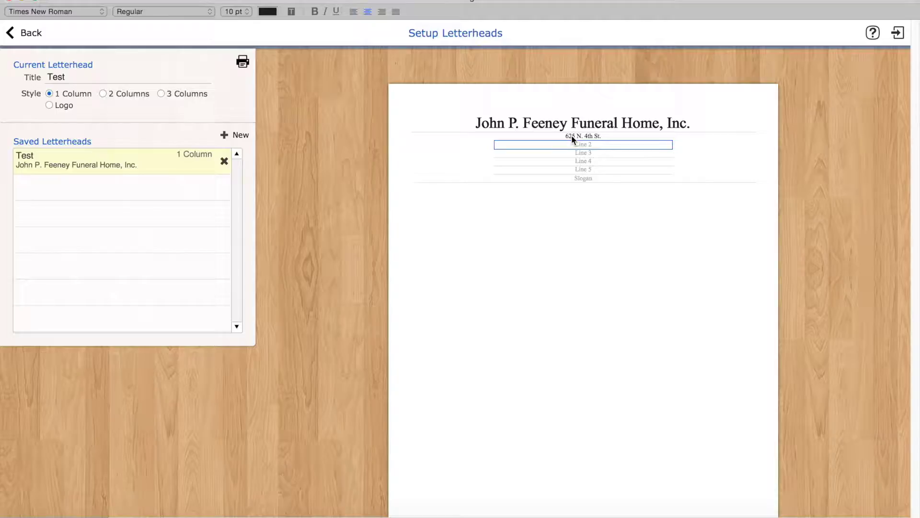
{"action": "key", "text": "Tab"}
{"action": "key", "text": "Tab"}
{"action": "key", "text": "Tab"}
{"action": "key", "text": "Tab"}
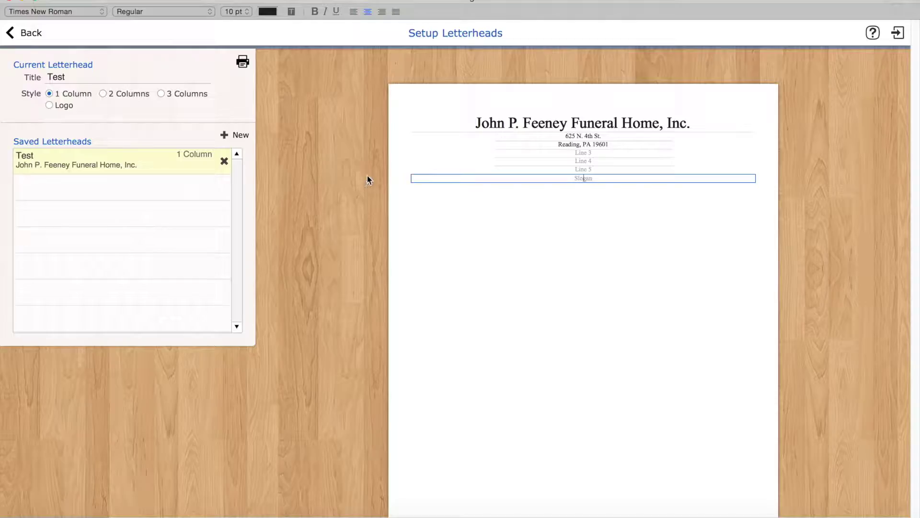
{"action": "left_click", "coordinate": [88, 73]}
{"action": "left_click_drag", "start_coordinate": [88, 73], "coordinate": [45, 77]}
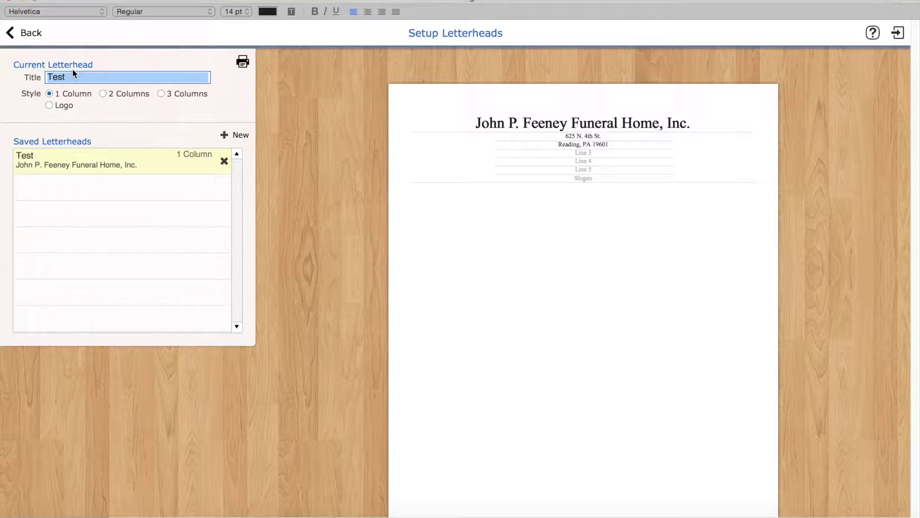
Retitle the letterhead 'Text Only Letterhead', then add a Logo-style letterhead titled 'Logo Letterhead'.
{"action": "type", "text": "Text Only L"}
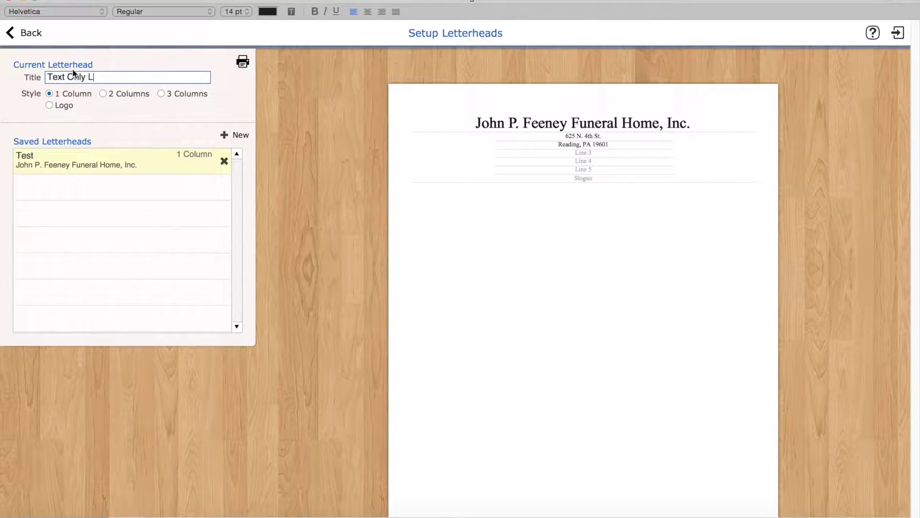
{"action": "type", "text": "etterhead"}
{"action": "key", "text": "Return"}
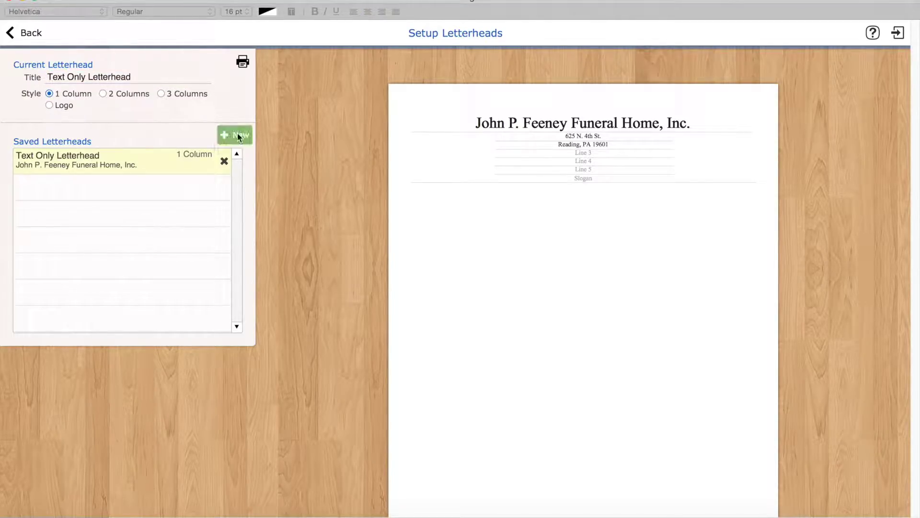
{"action": "left_click", "coordinate": [238, 136]}
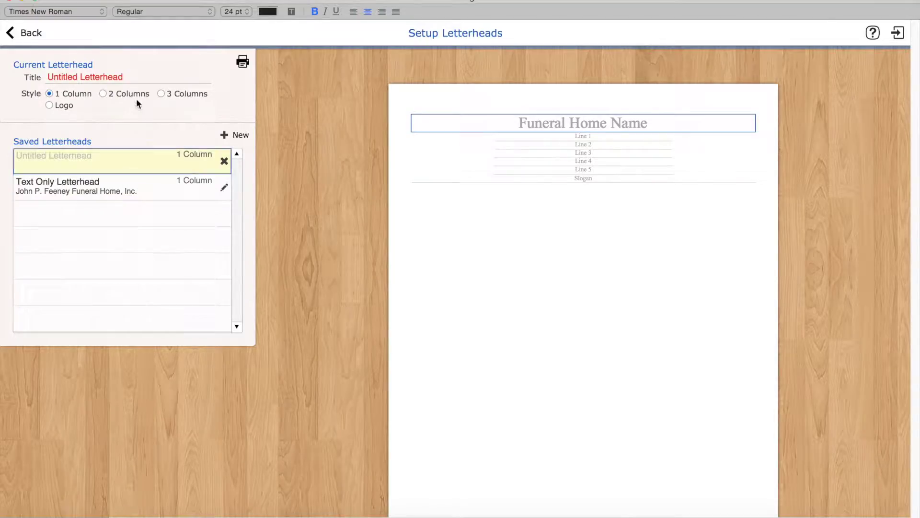
{"action": "left_click", "coordinate": [129, 75]}
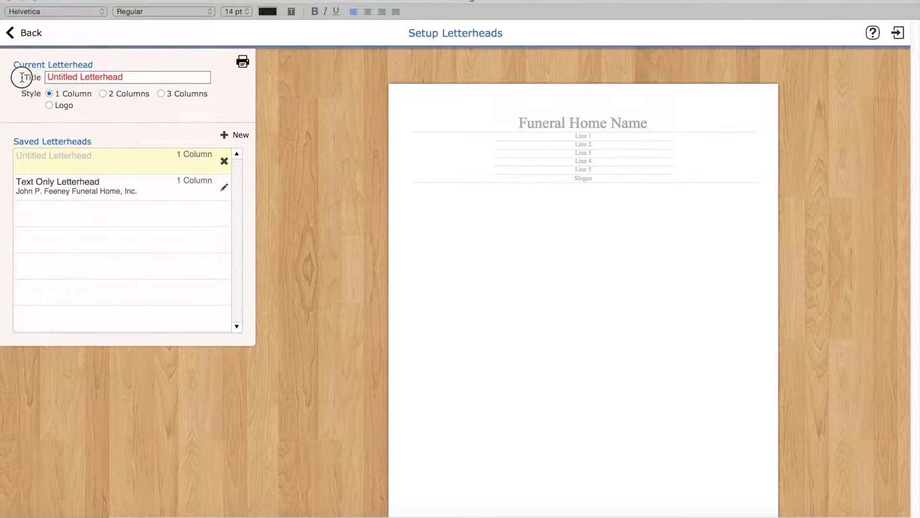
{"action": "type", "text": "Logo Letterhead"}
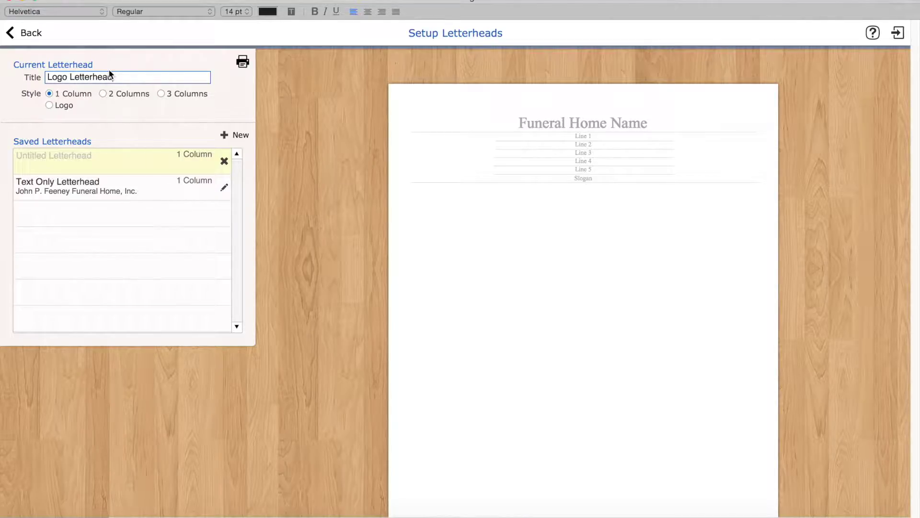
{"action": "left_click", "coordinate": [50, 106]}
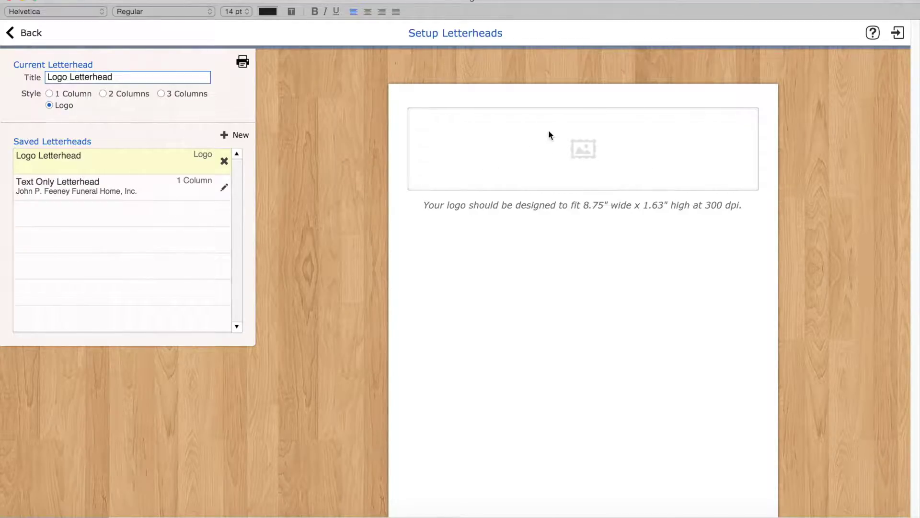
{"action": "left_click", "coordinate": [588, 148]}
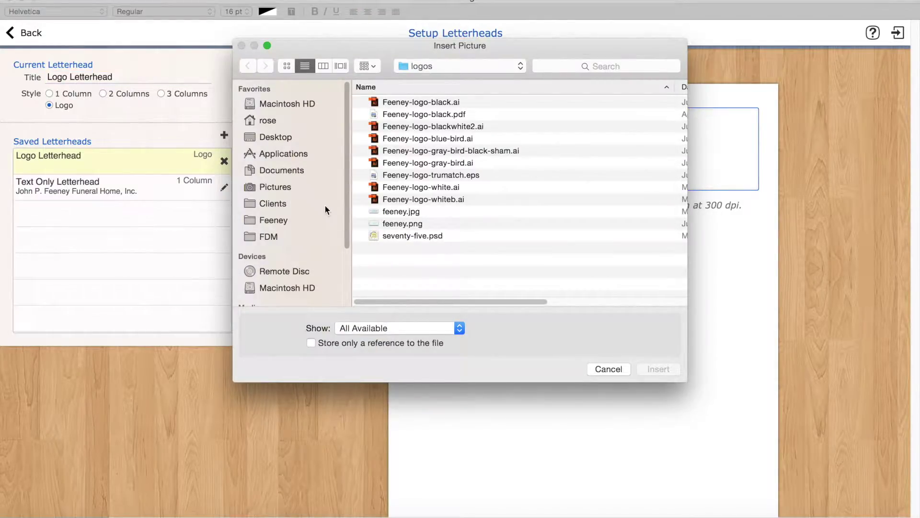
Insert feeney.jpg as the Logo Letterhead's logo, then go back to Getting Started.
{"action": "left_click", "coordinate": [403, 211]}
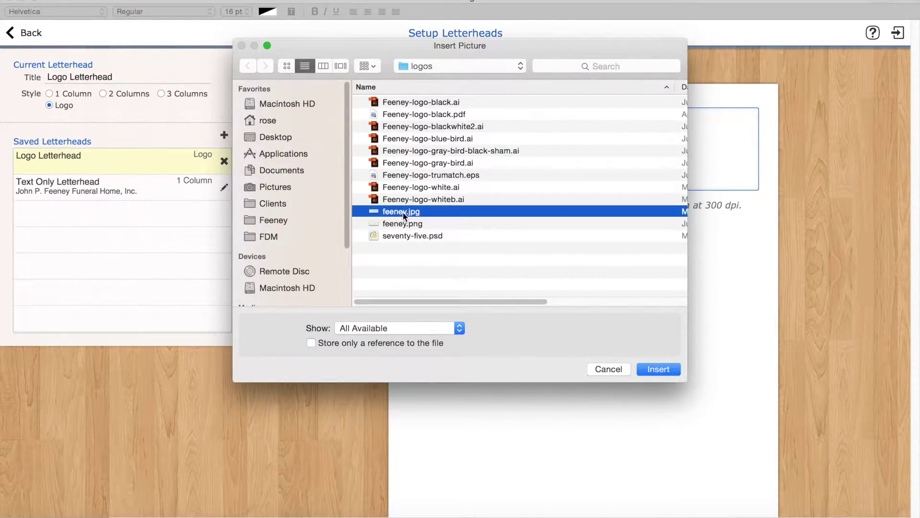
{"action": "left_click", "coordinate": [667, 369]}
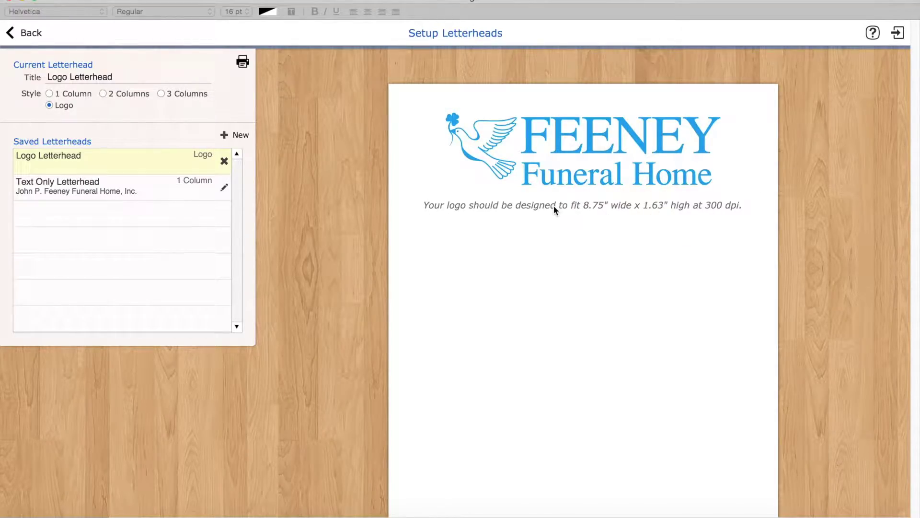
{"action": "left_click", "coordinate": [29, 36]}
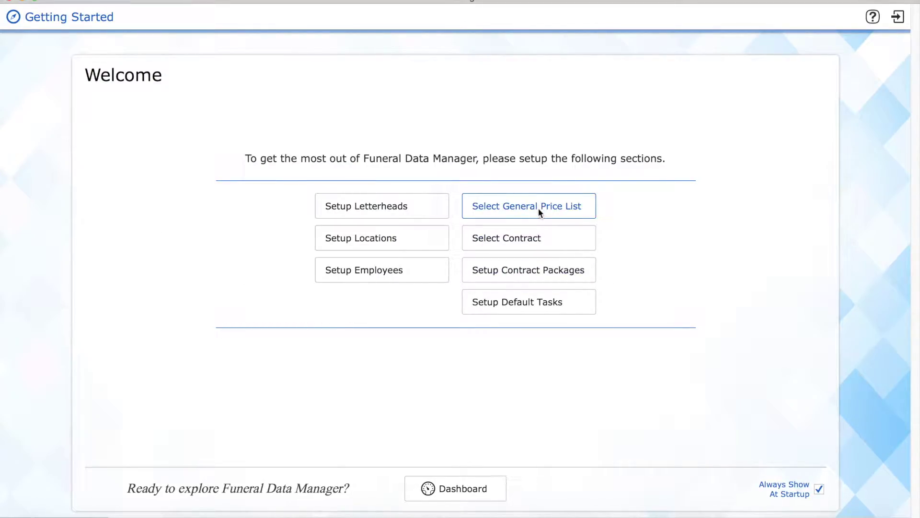
Open the General Price List selection and accept its disclaimer.
{"action": "left_click", "coordinate": [539, 208]}
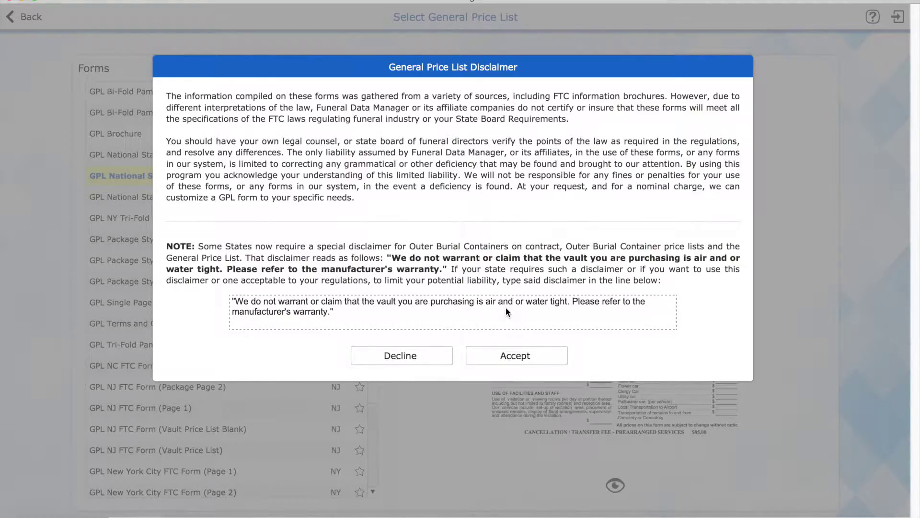
{"action": "left_click", "coordinate": [521, 358]}
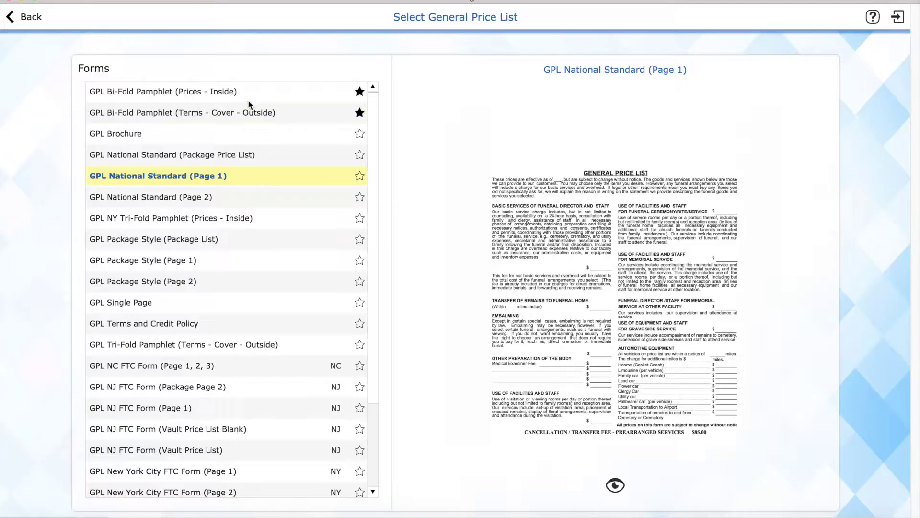
{"action": "scroll", "coordinate": [245, 97], "scroll_direction": "down", "scroll_amount": 2}
{"action": "scroll", "coordinate": [245, 97], "scroll_direction": "down", "scroll_amount": 2}
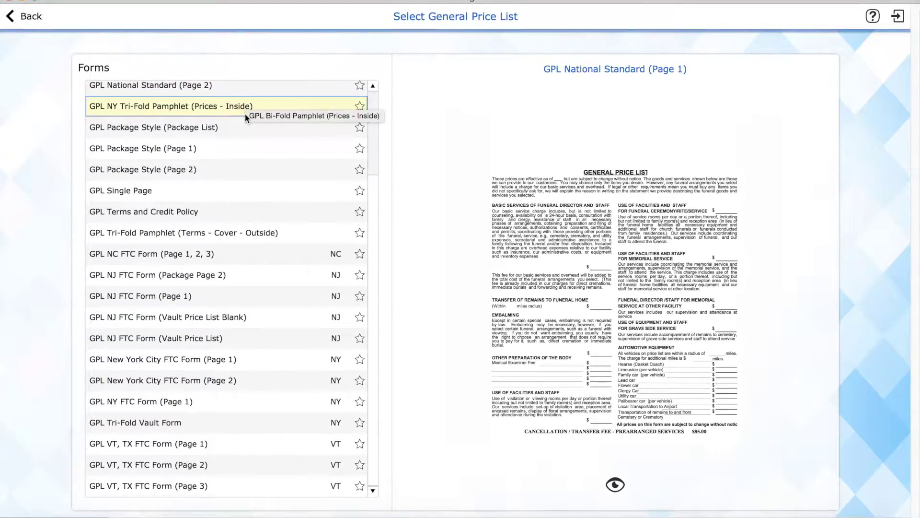
{"action": "scroll", "coordinate": [218, 301], "scroll_direction": "up", "scroll_amount": 2}
{"action": "scroll", "coordinate": [217, 301], "scroll_direction": "up", "scroll_amount": 3}
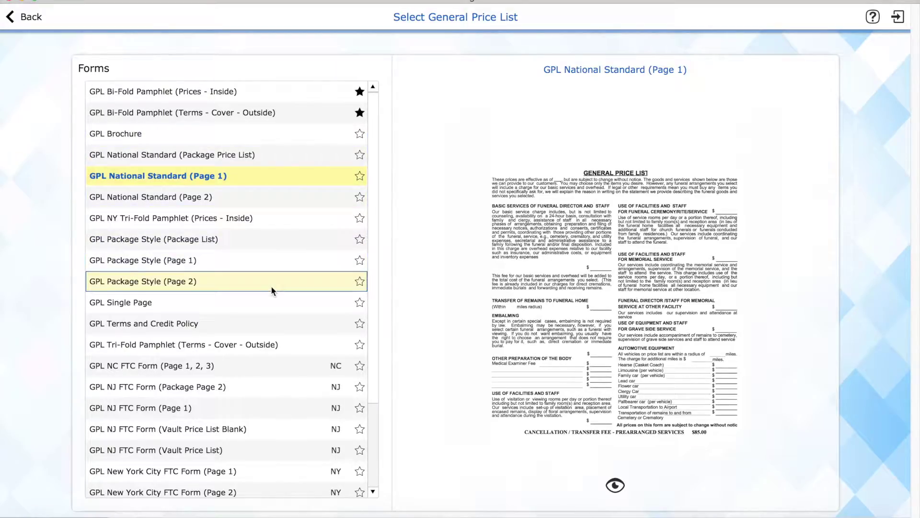
Star GPL National Standard (Page 1) and unstar both Bi-Fold Pamphlet forms.
{"action": "left_click", "coordinate": [300, 179]}
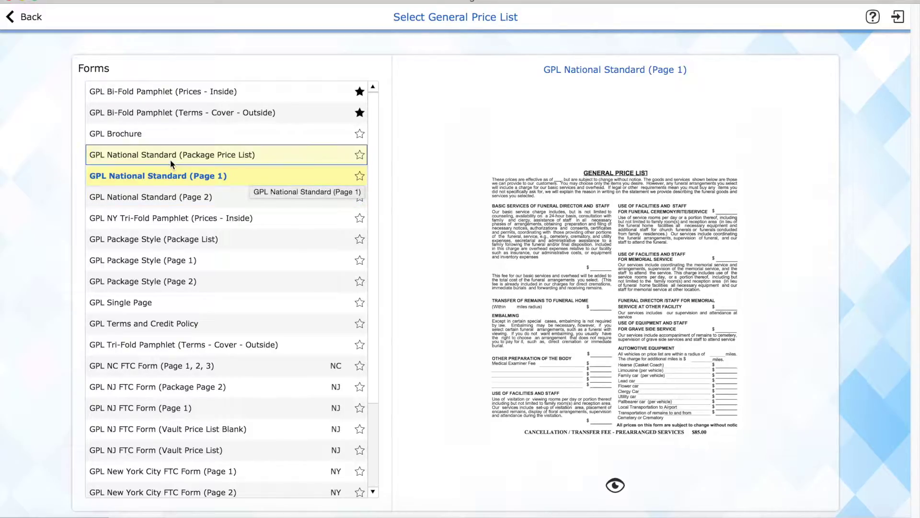
{"action": "left_click", "coordinate": [360, 177]}
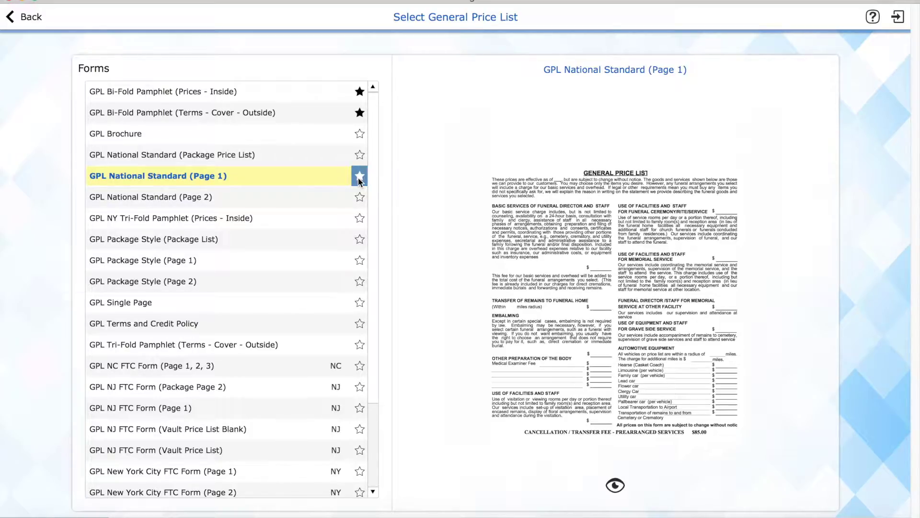
{"action": "left_click", "coordinate": [360, 112]}
{"action": "left_click", "coordinate": [360, 92]}
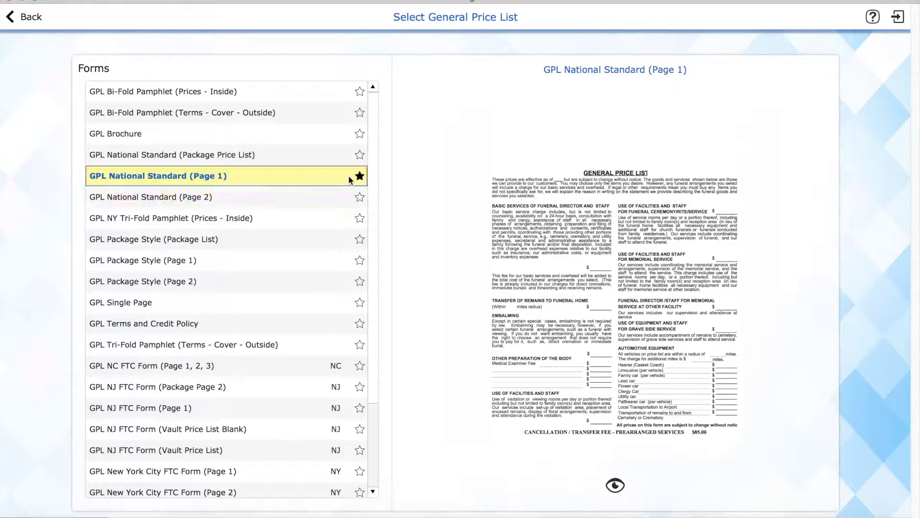
Open the Page 1 price list in full view and set its letterhead to Logo Letterhead.
{"action": "left_click", "coordinate": [616, 485]}
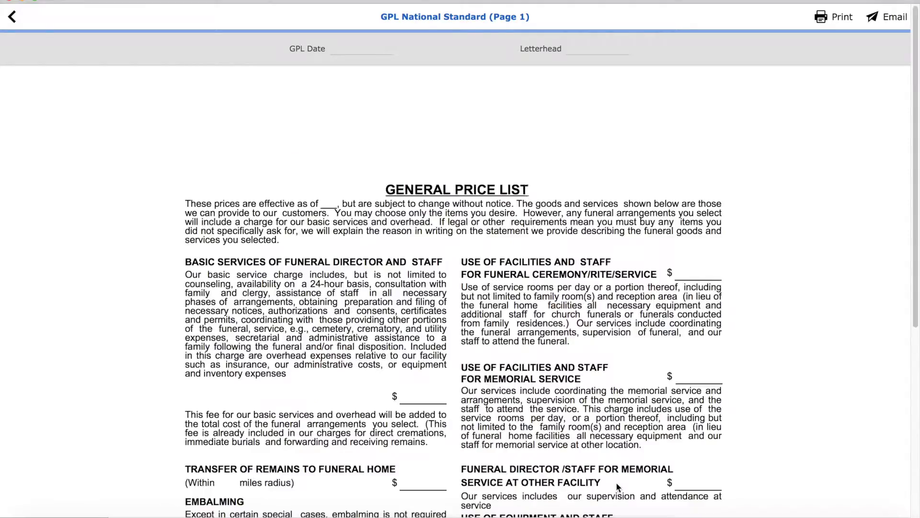
{"action": "left_click", "coordinate": [438, 398]}
{"action": "scroll", "coordinate": [436, 398], "scroll_direction": "down", "scroll_amount": 5}
{"action": "scroll", "coordinate": [438, 402], "scroll_direction": "up", "scroll_amount": 5}
{"action": "left_click", "coordinate": [586, 50]}
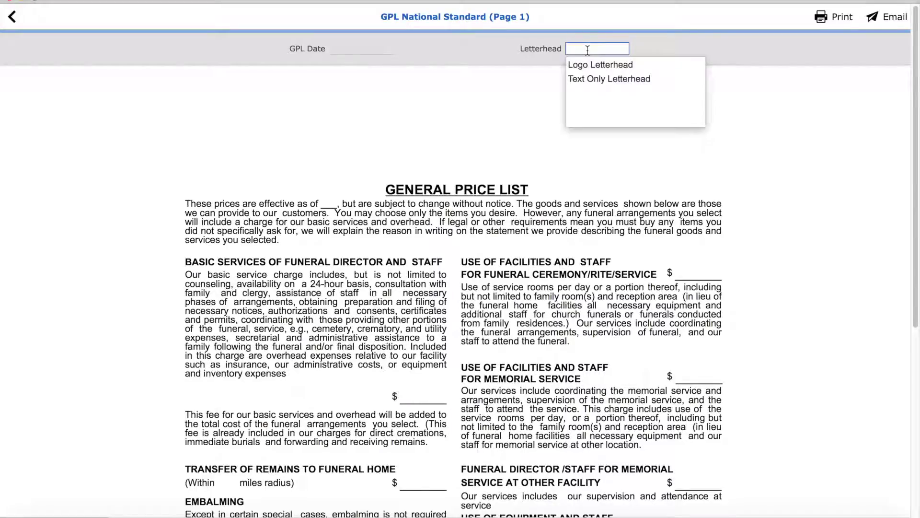
{"action": "left_click", "coordinate": [609, 66]}
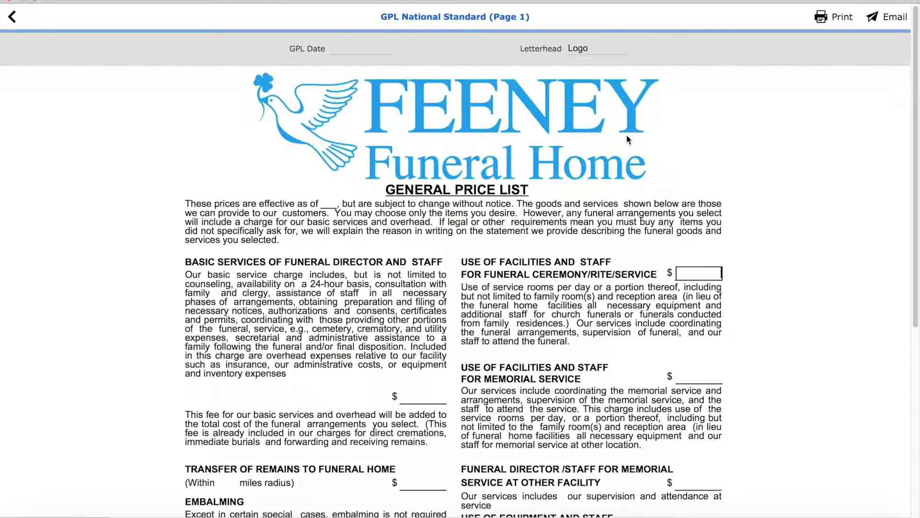
Start printing the price list, cancel, and return to the Select General Price List forms.
{"action": "left_click", "coordinate": [352, 48]}
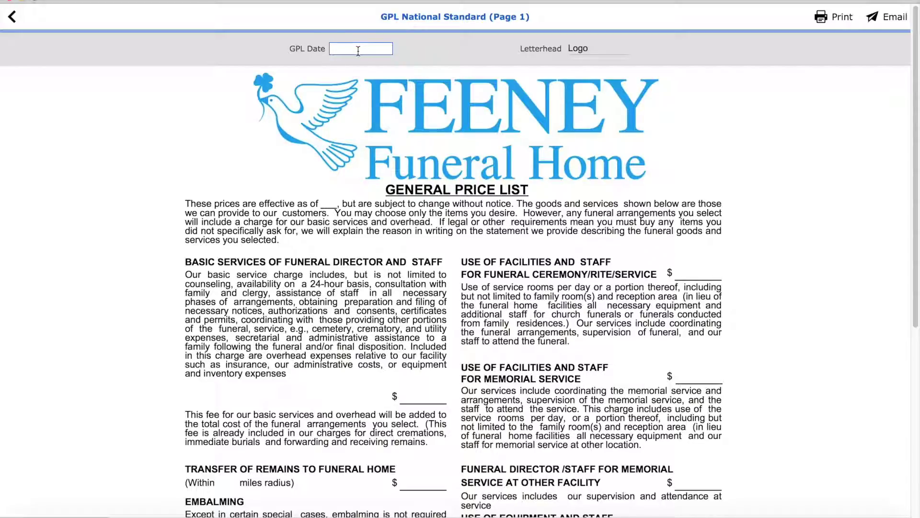
{"action": "scroll", "coordinate": [303, 260], "scroll_direction": "down", "scroll_amount": 4}
{"action": "scroll", "coordinate": [303, 259], "scroll_direction": "down", "scroll_amount": 2}
{"action": "scroll", "coordinate": [336, 254], "scroll_direction": "up", "scroll_amount": 6}
{"action": "left_click", "coordinate": [842, 17]}
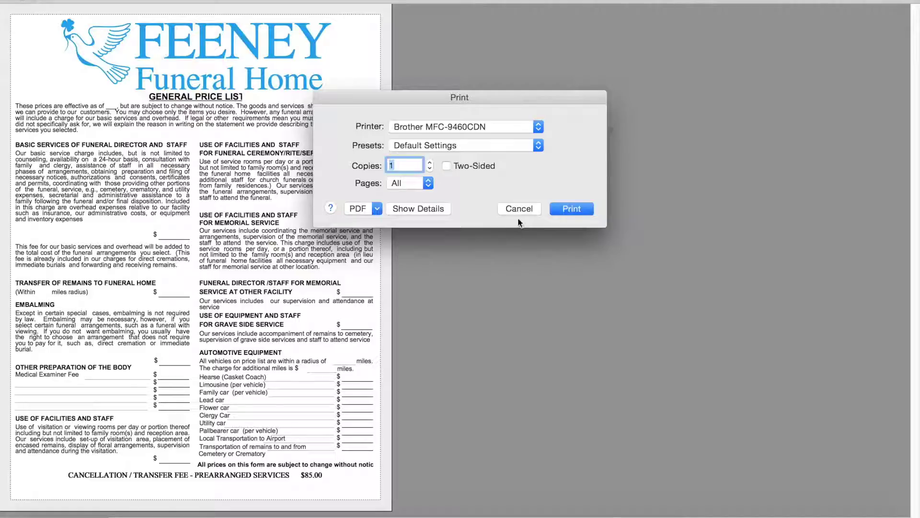
{"action": "left_click", "coordinate": [519, 209]}
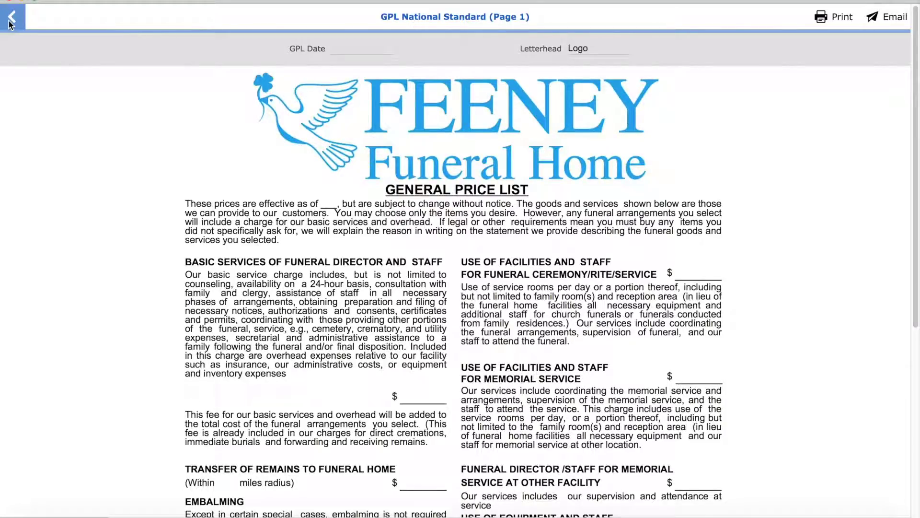
{"action": "left_click", "coordinate": [10, 23]}
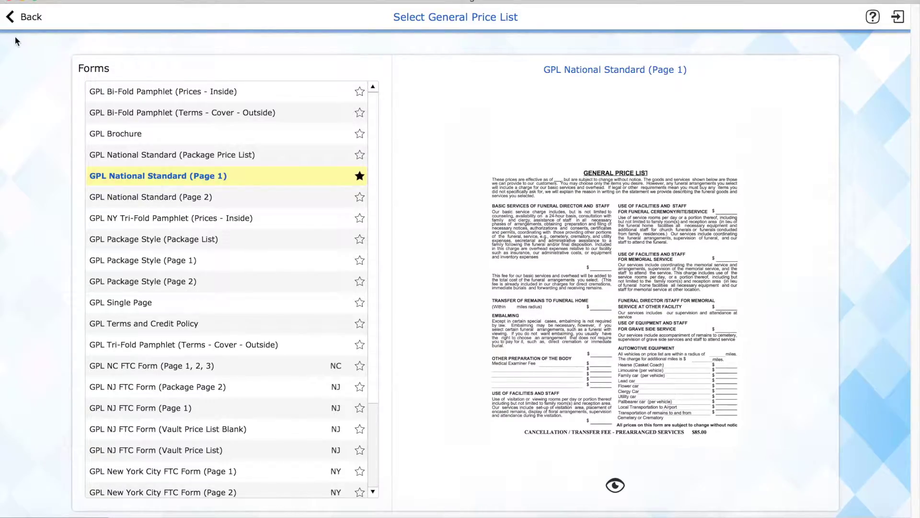
Open Select Contract, keep Standard Contracts listed, and preview the default Contract 101.
{"action": "left_click", "coordinate": [10, 23]}
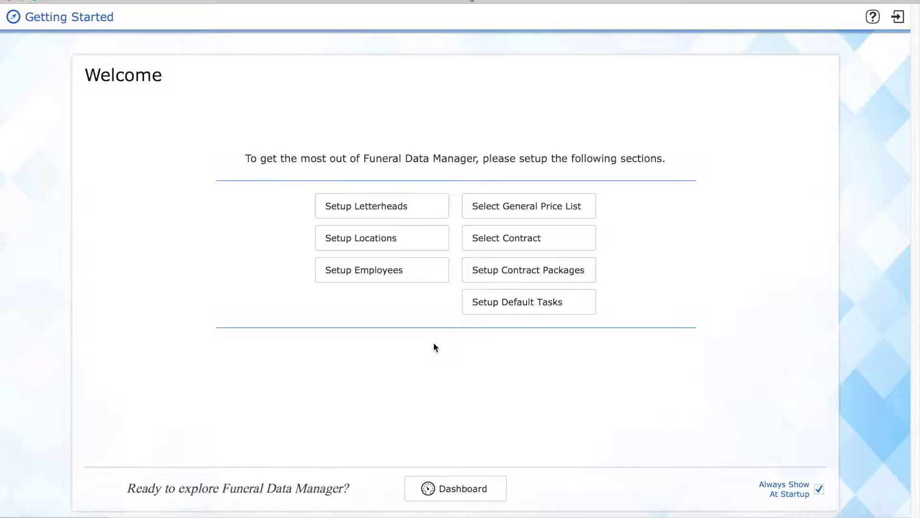
{"action": "left_click", "coordinate": [518, 239]}
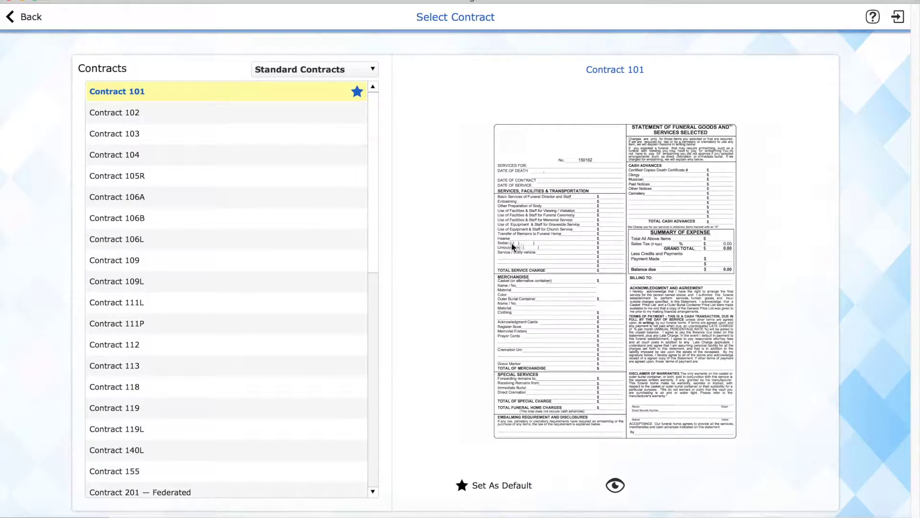
{"action": "scroll", "coordinate": [288, 166], "scroll_direction": "down", "scroll_amount": 5}
{"action": "scroll", "coordinate": [287, 165], "scroll_direction": "down", "scroll_amount": 5}
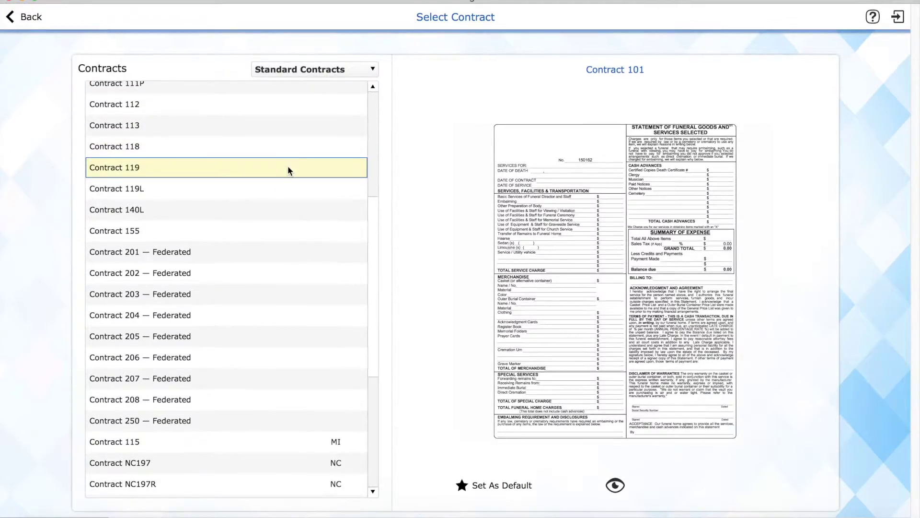
{"action": "scroll", "coordinate": [287, 165], "scroll_direction": "up", "scroll_amount": 10}
{"action": "left_click", "coordinate": [334, 67]}
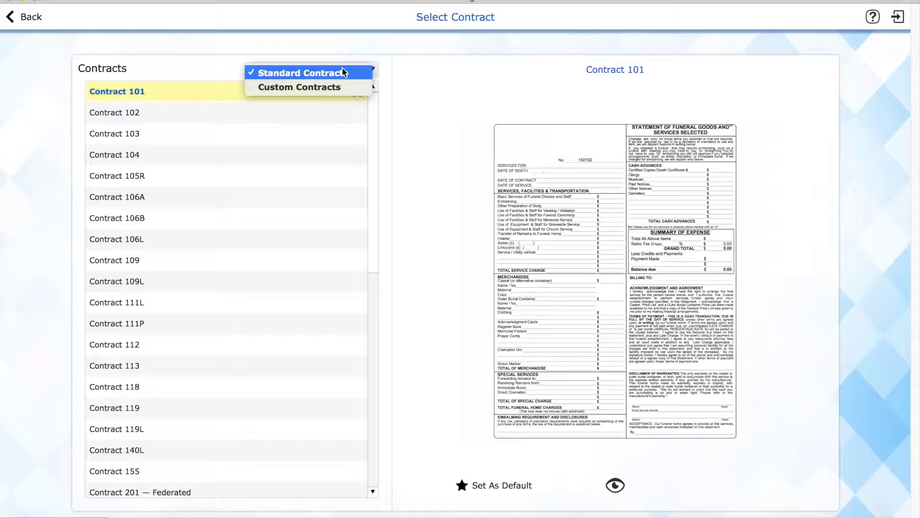
{"action": "left_click", "coordinate": [342, 69]}
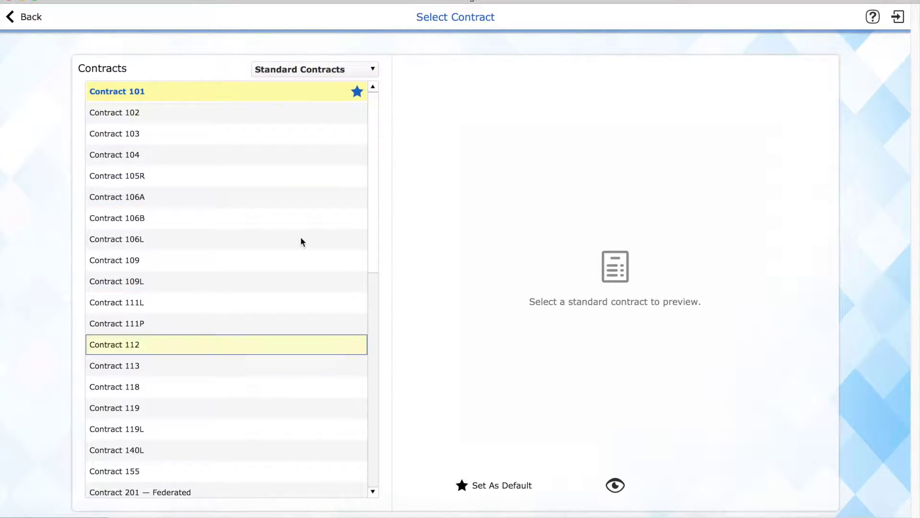
{"action": "left_click", "coordinate": [294, 96]}
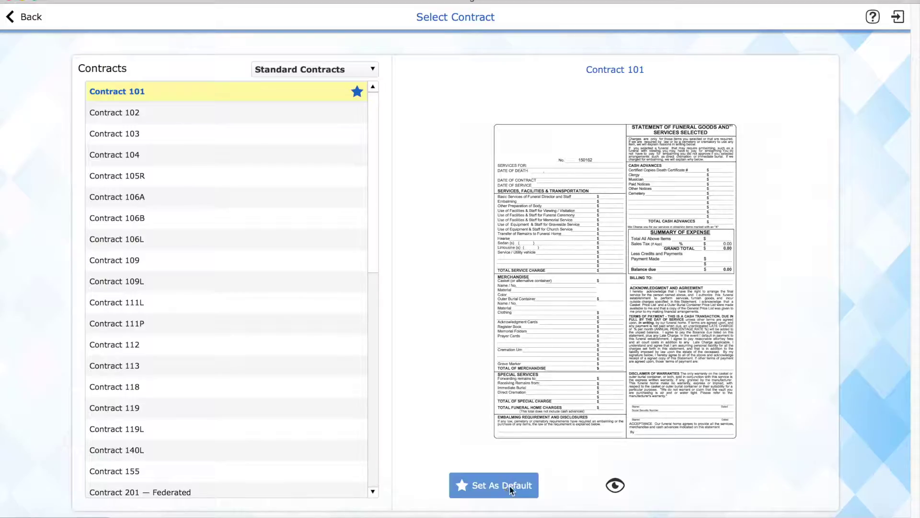
{"action": "left_click", "coordinate": [615, 486]}
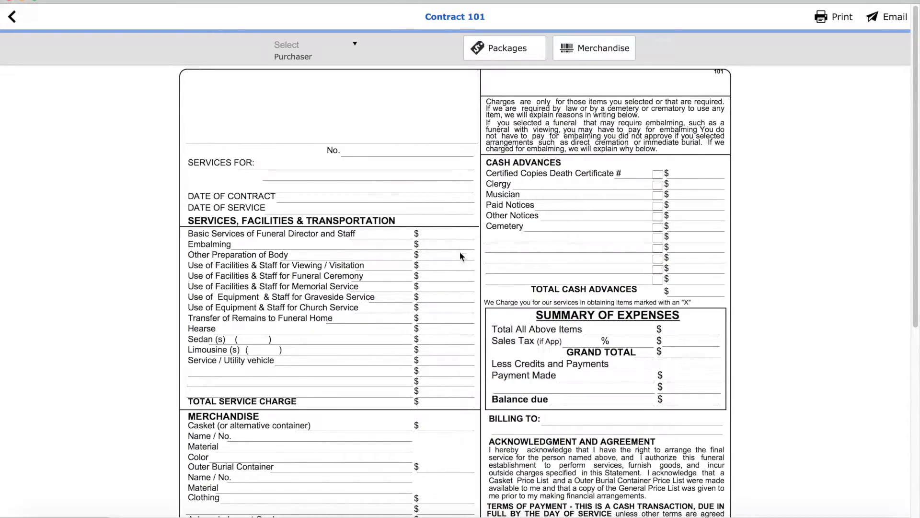
{"action": "scroll", "coordinate": [731, 288], "scroll_direction": "down", "scroll_amount": 5}
{"action": "scroll", "coordinate": [732, 293], "scroll_direction": "up", "scroll_amount": 5}
{"action": "left_click", "coordinate": [10, 19]}
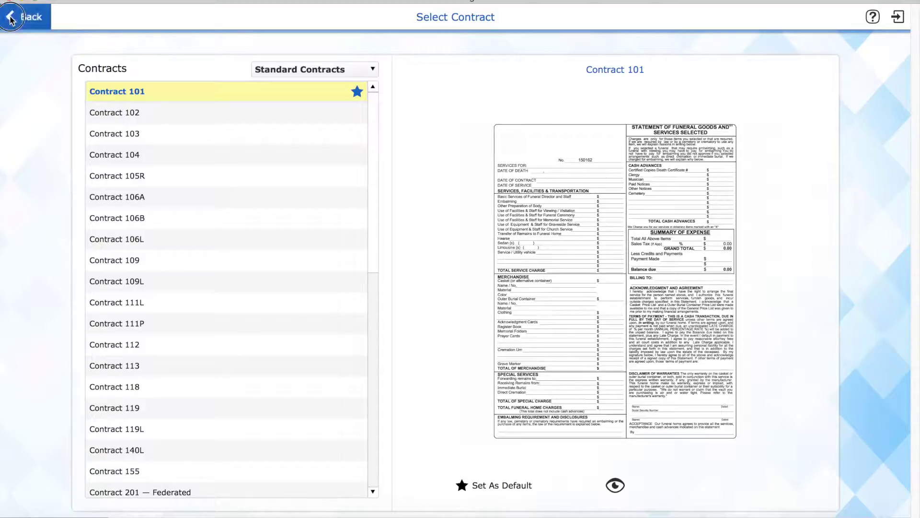
From Getting Started, open Setup Contract Packages and edit the Traditional package's prices.
{"action": "left_click", "coordinate": [11, 19]}
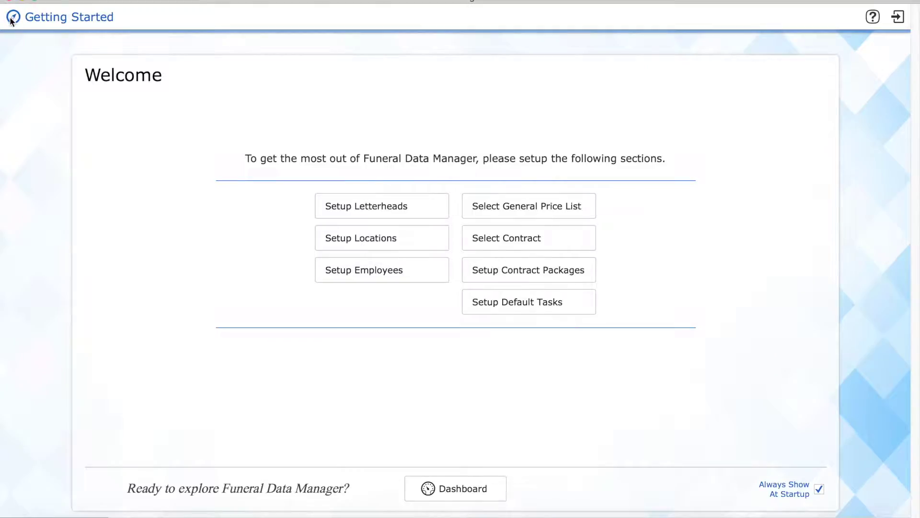
{"action": "left_click", "coordinate": [515, 271]}
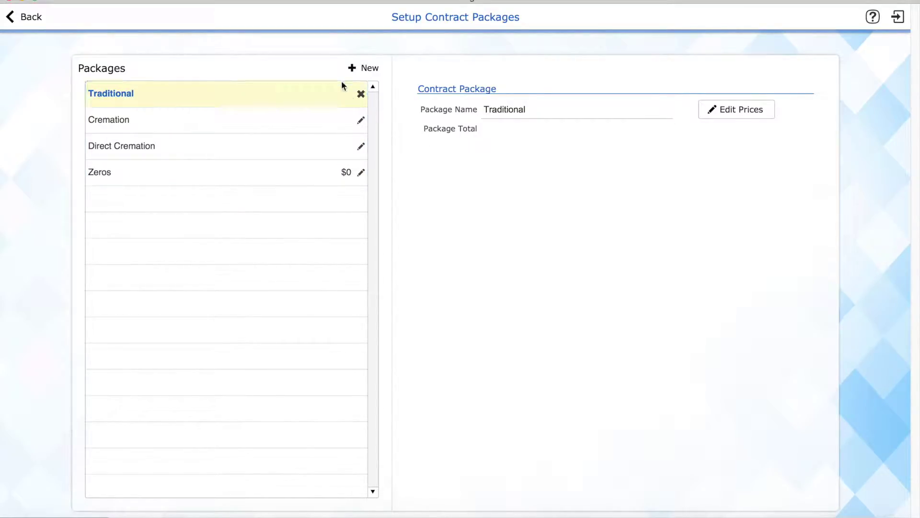
{"action": "left_click", "coordinate": [739, 111]}
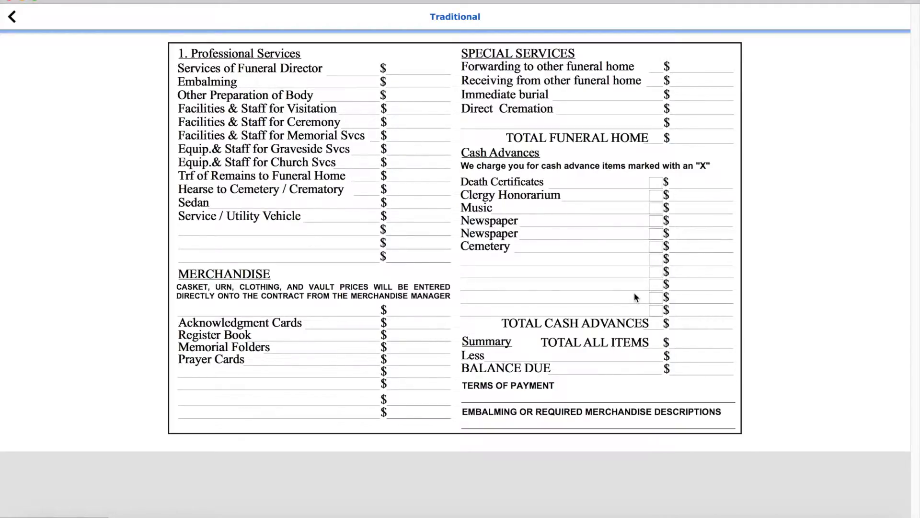
Enter 1000 for Funeral Director services and 500 for Embalming, then leave the Traditional form.
{"action": "left_click", "coordinate": [431, 69]}
{"action": "type", "text": "1000"}
{"action": "key", "text": "Tab"}
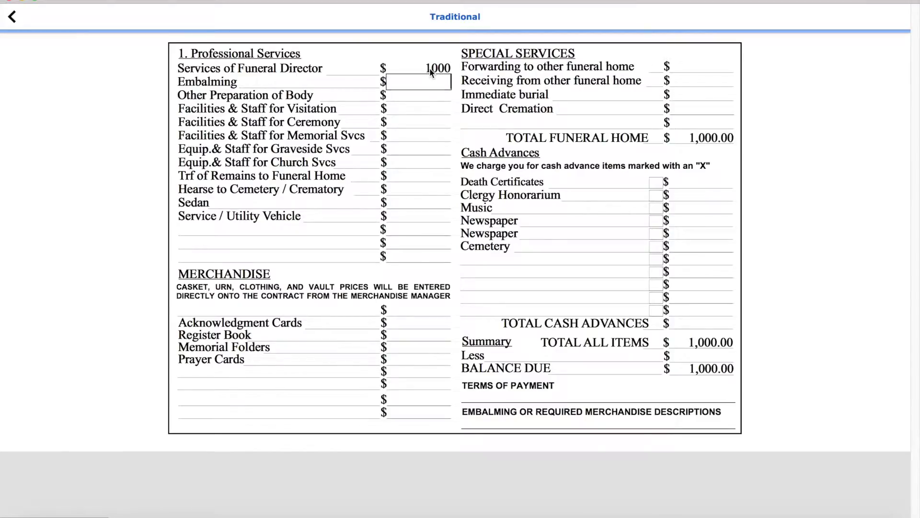
{"action": "type", "text": "500"}
{"action": "key", "text": "Tab"}
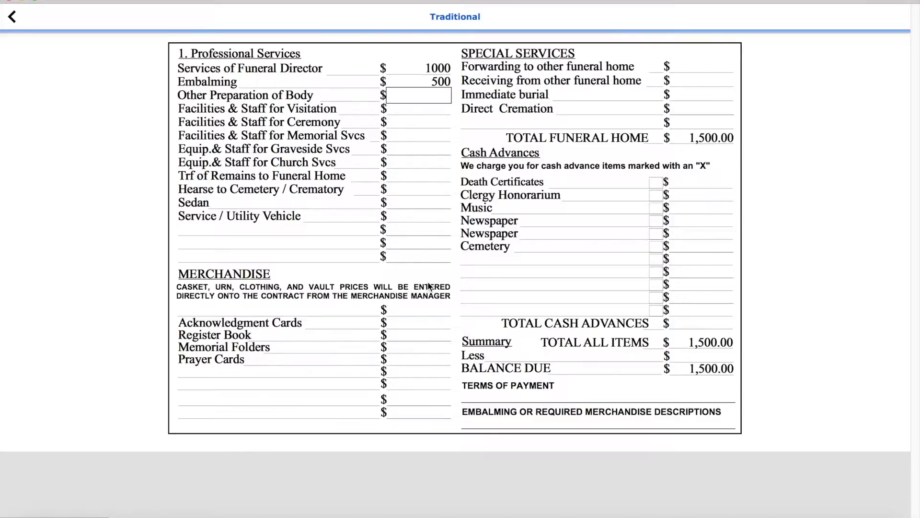
{"action": "left_click", "coordinate": [560, 398]}
{"action": "left_click", "coordinate": [513, 422]}
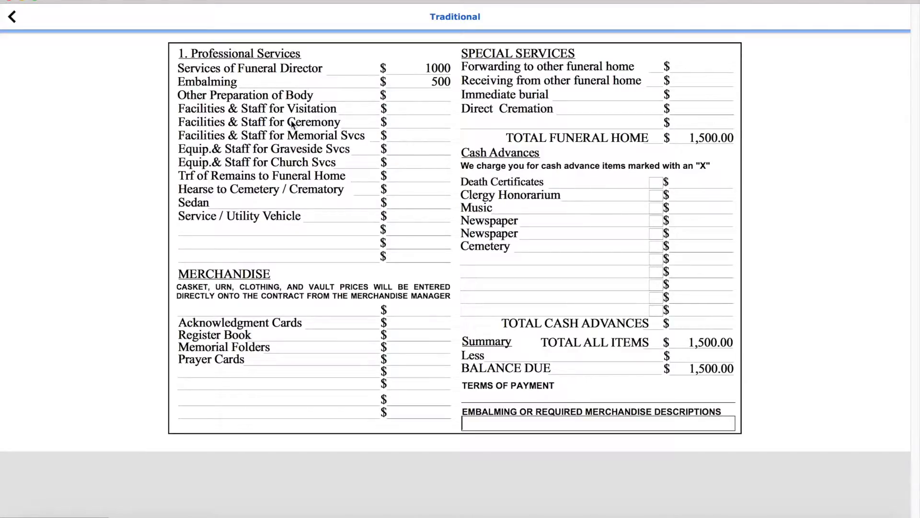
{"action": "left_click", "coordinate": [13, 19]}
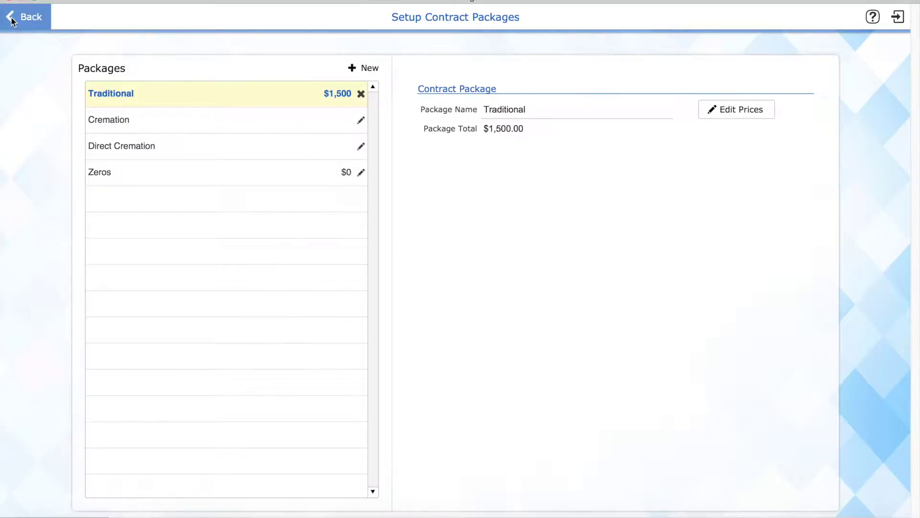
Return to Getting Started and open Setup Default Tasks.
{"action": "left_click", "coordinate": [12, 19]}
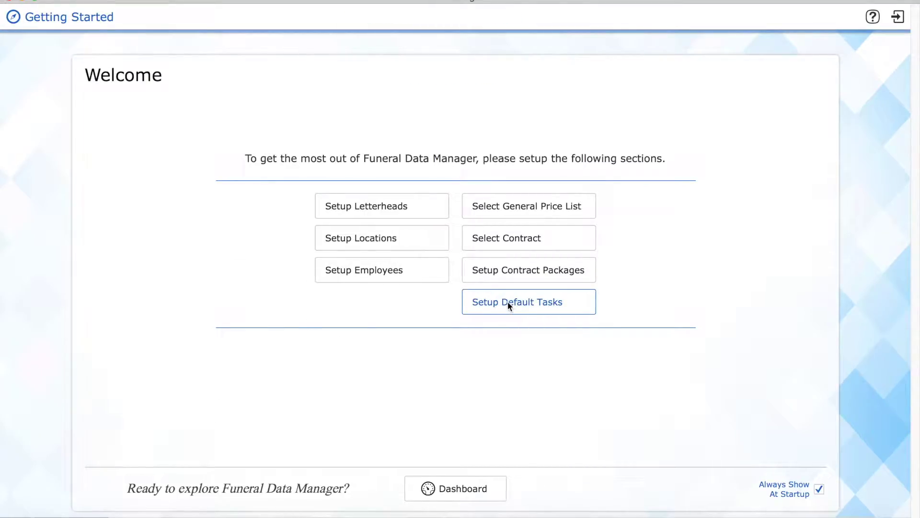
{"action": "left_click", "coordinate": [522, 305]}
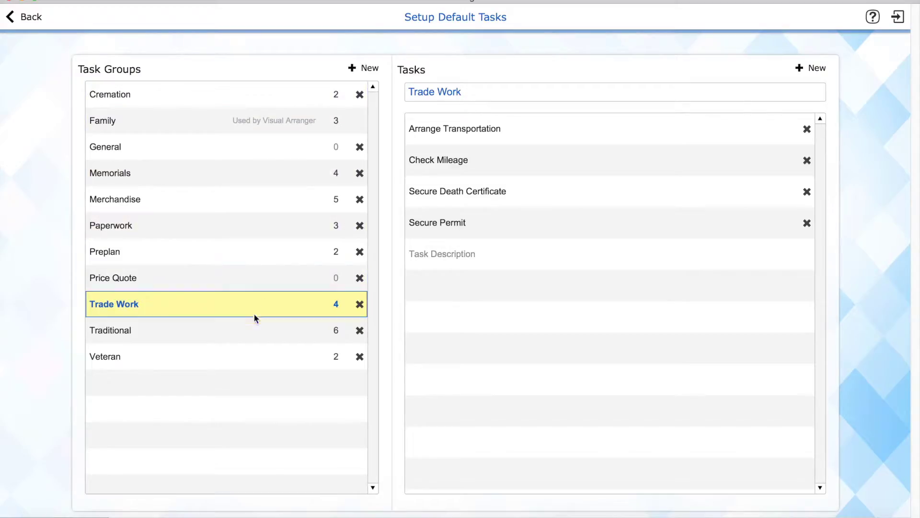
Review the Cremation and Merchandise task groups, inspecting Order Casket and Order Flowers, then go back.
{"action": "left_click", "coordinate": [235, 95]}
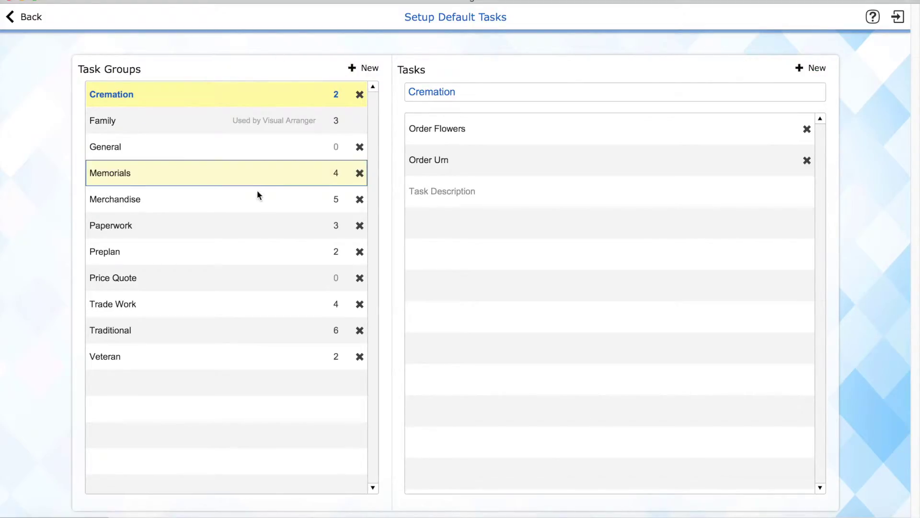
{"action": "left_click", "coordinate": [246, 198]}
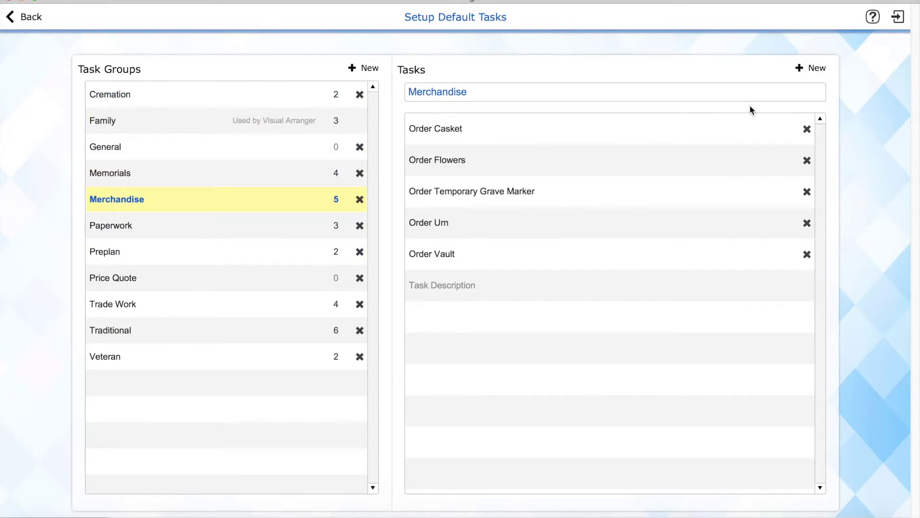
{"action": "left_click", "coordinate": [655, 134]}
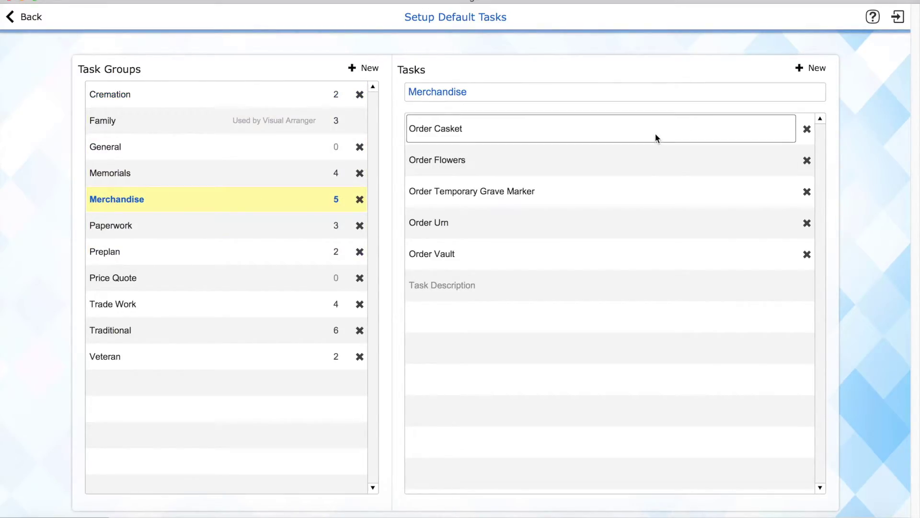
{"action": "left_click_drag", "start_coordinate": [542, 128], "coordinate": [415, 128]}
{"action": "left_click", "coordinate": [532, 165]}
{"action": "left_click_drag", "start_coordinate": [524, 158], "coordinate": [426, 159]}
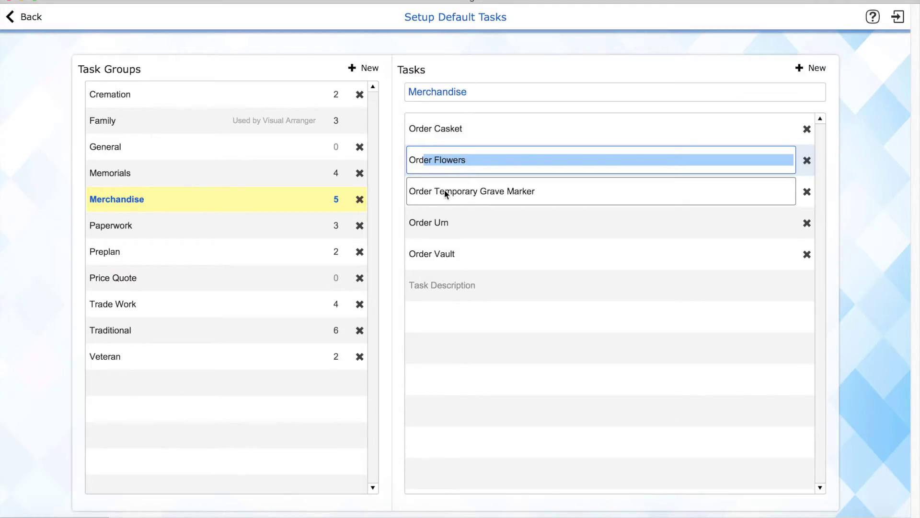
{"action": "left_click", "coordinate": [26, 18]}
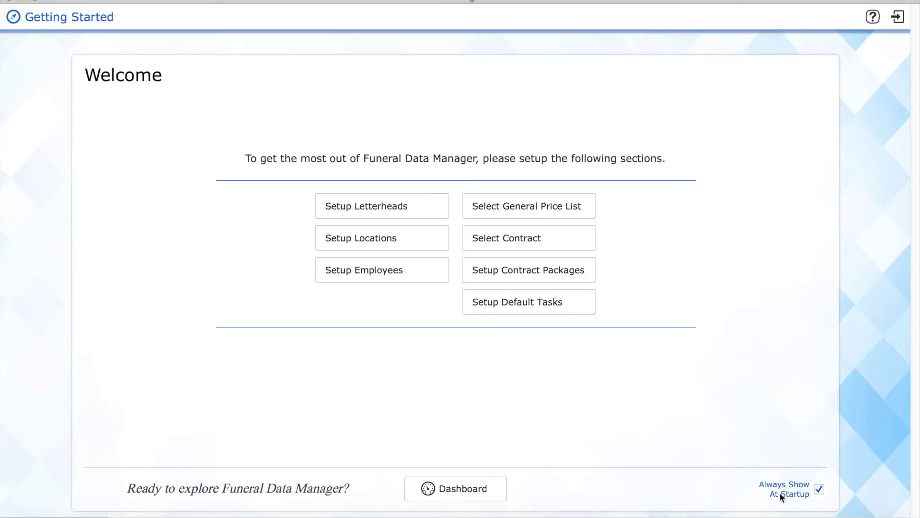
{"action": "left_click", "coordinate": [819, 489]}
{"action": "left_click", "coordinate": [818, 489]}
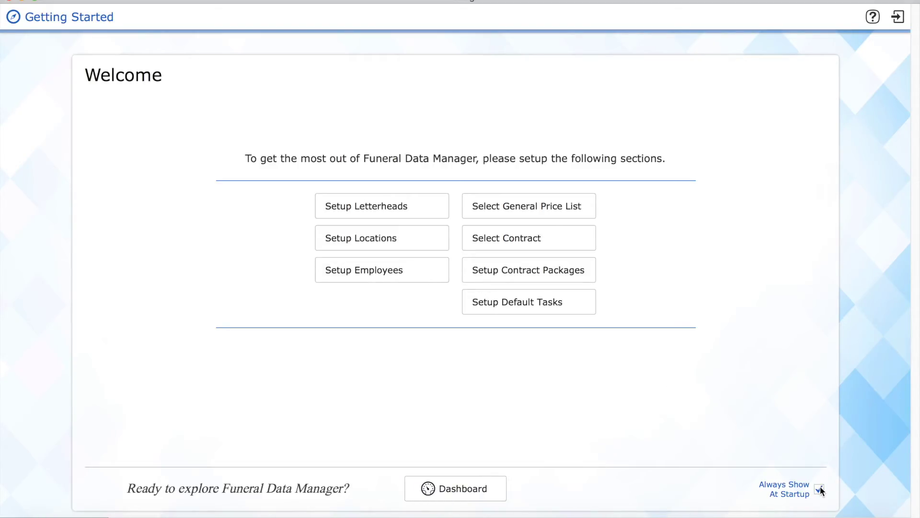